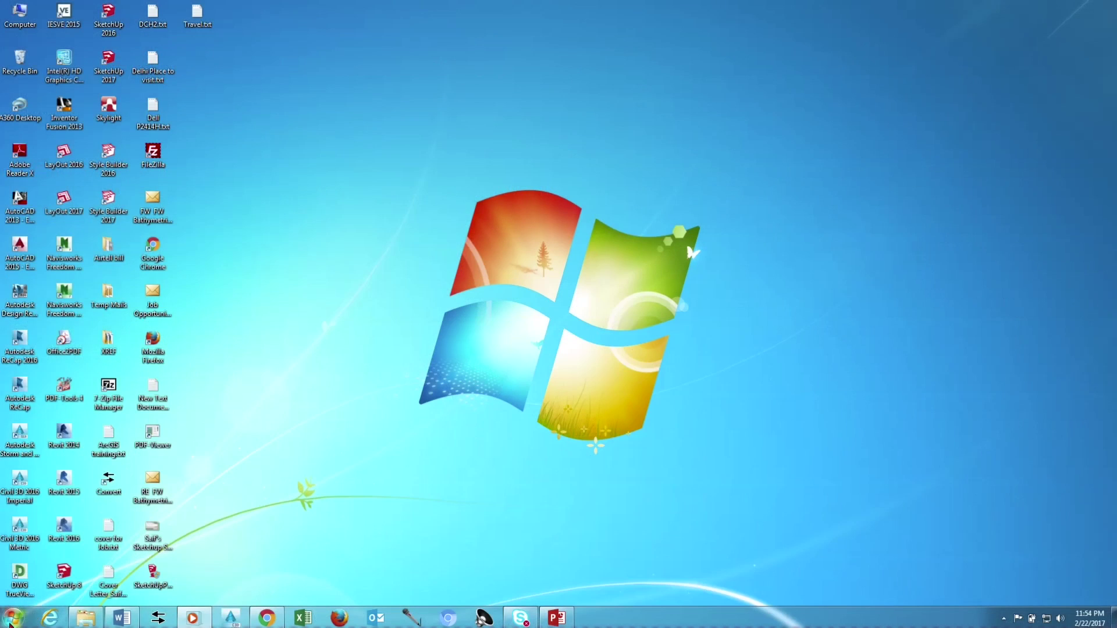
Step: Launch AutoCAD 2015 from the Start menu so a blank Drawing1 opens
left_click(11, 618)
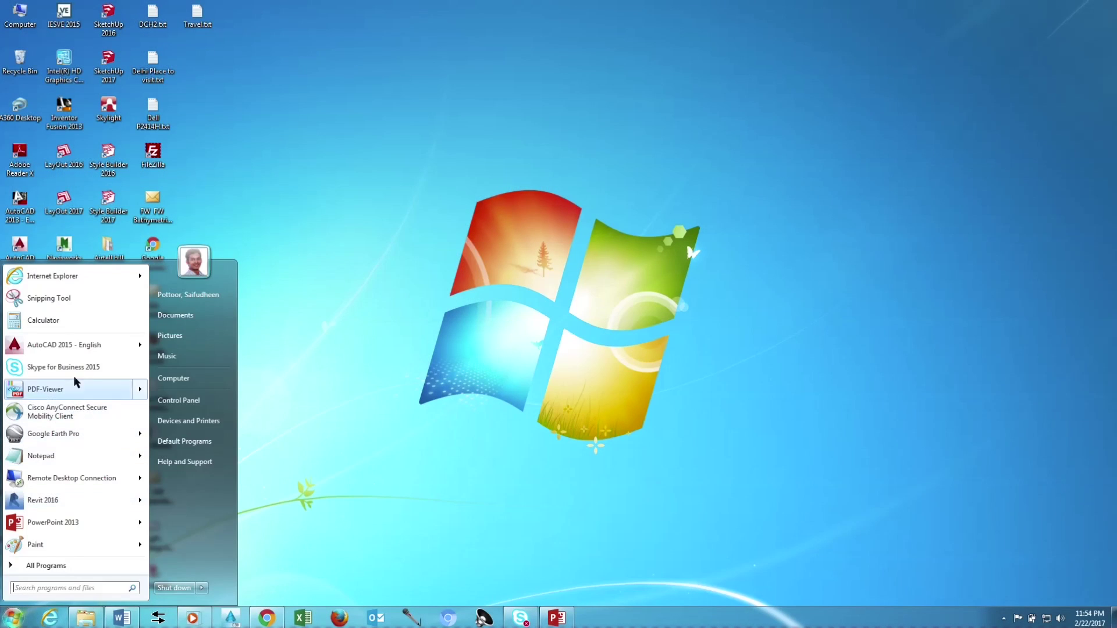
left_click(82, 348)
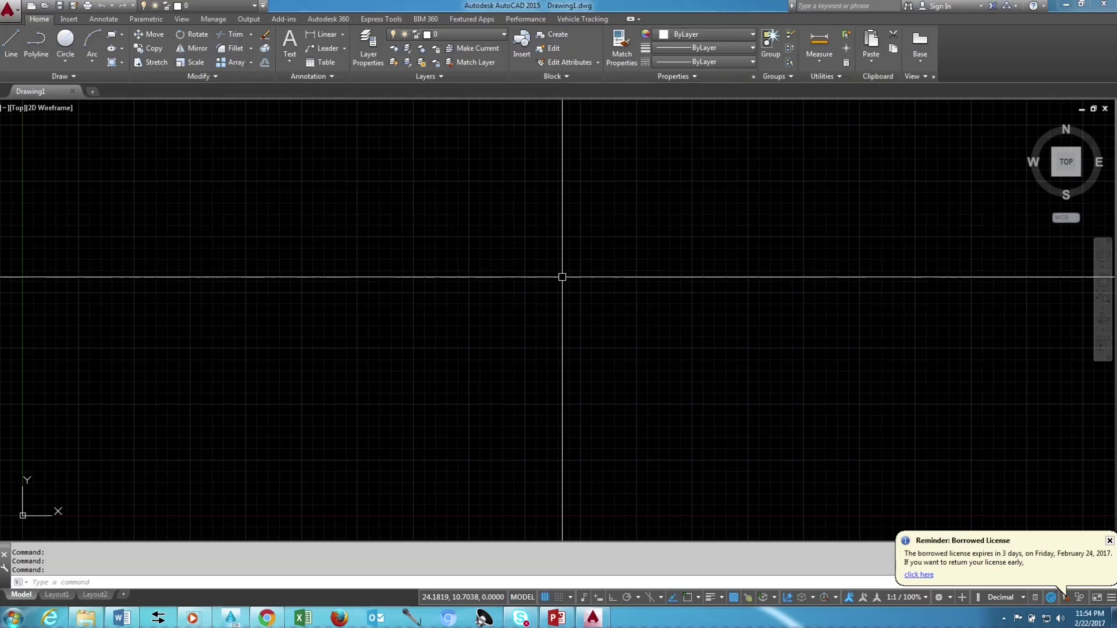
left_click(16, 11)
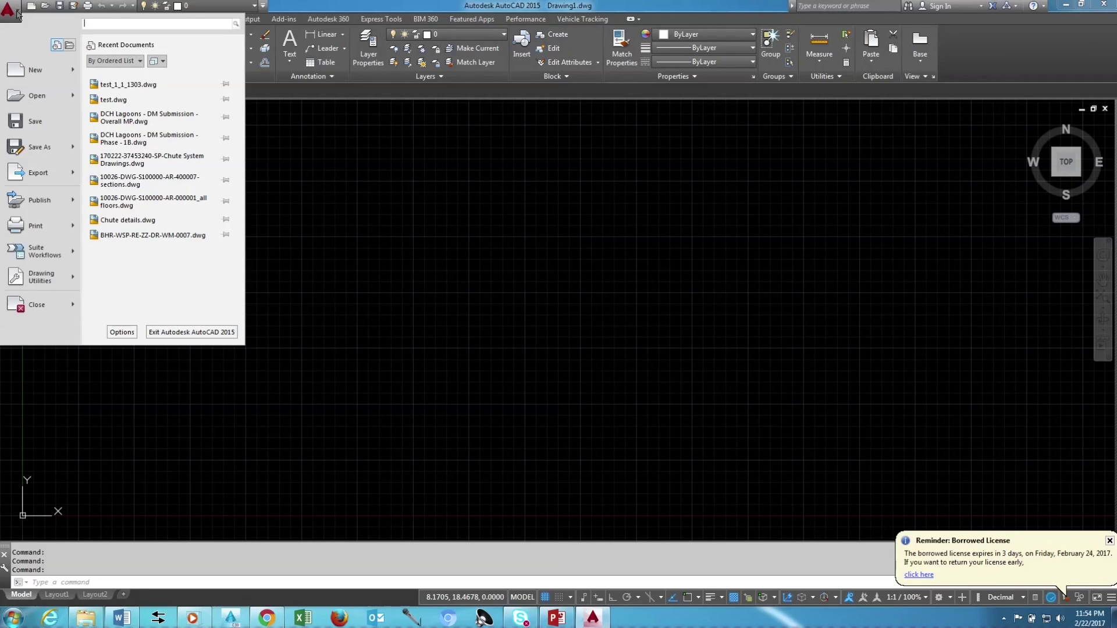
Step: In Options > Open and Save, keep Automatic save (10 minutes) and Create backup copy with each save checked
left_click(122, 332)
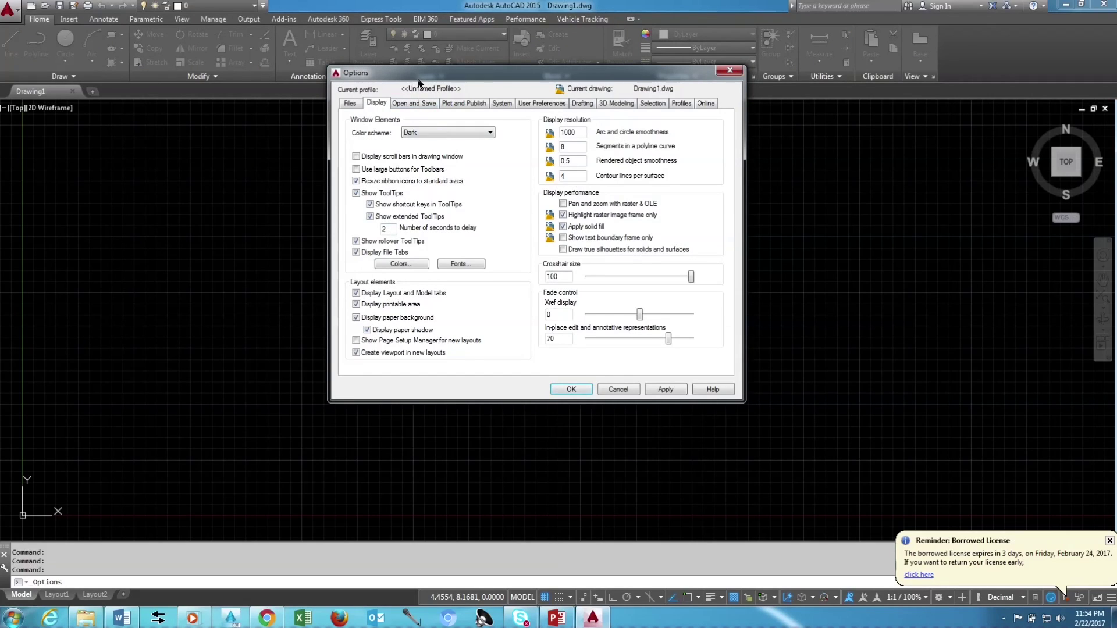
left_click_drag(417, 78, 406, 100)
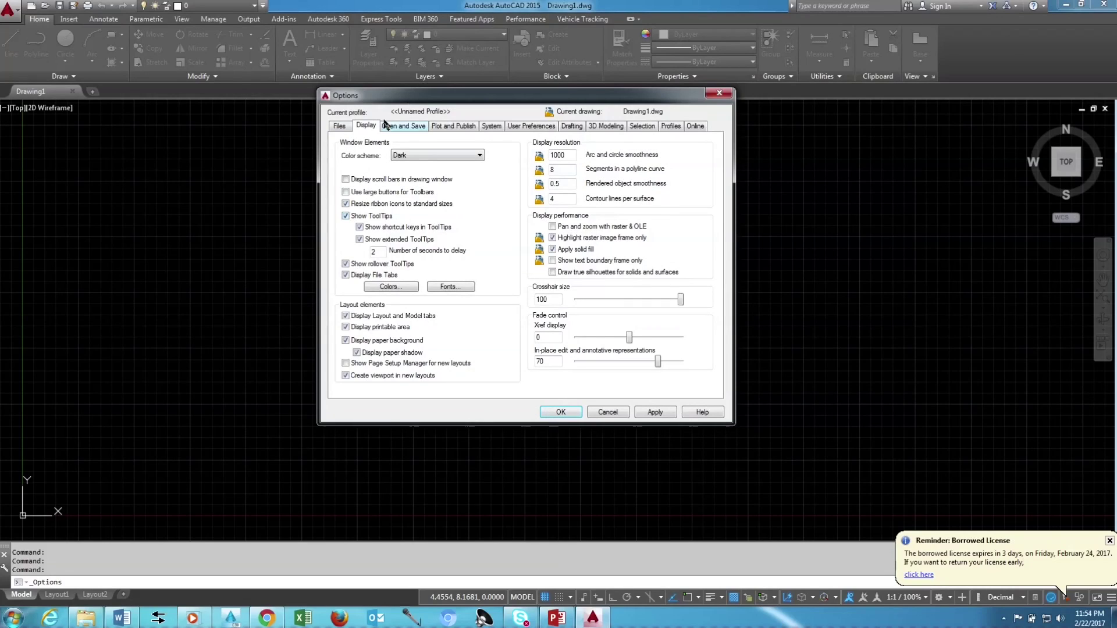
left_click(406, 129)
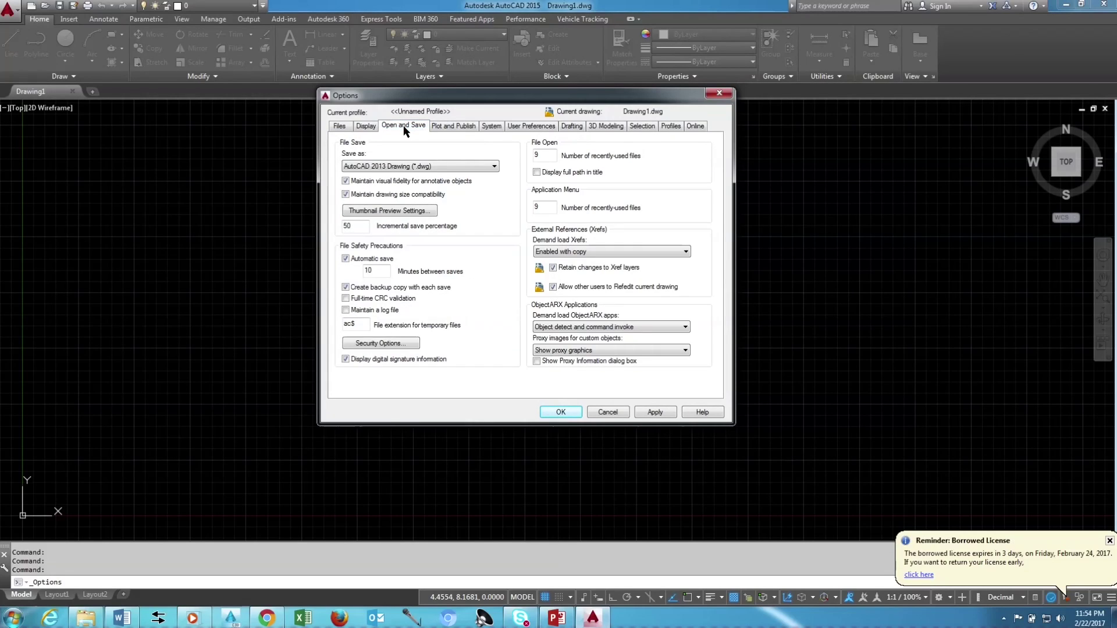
left_click(347, 287)
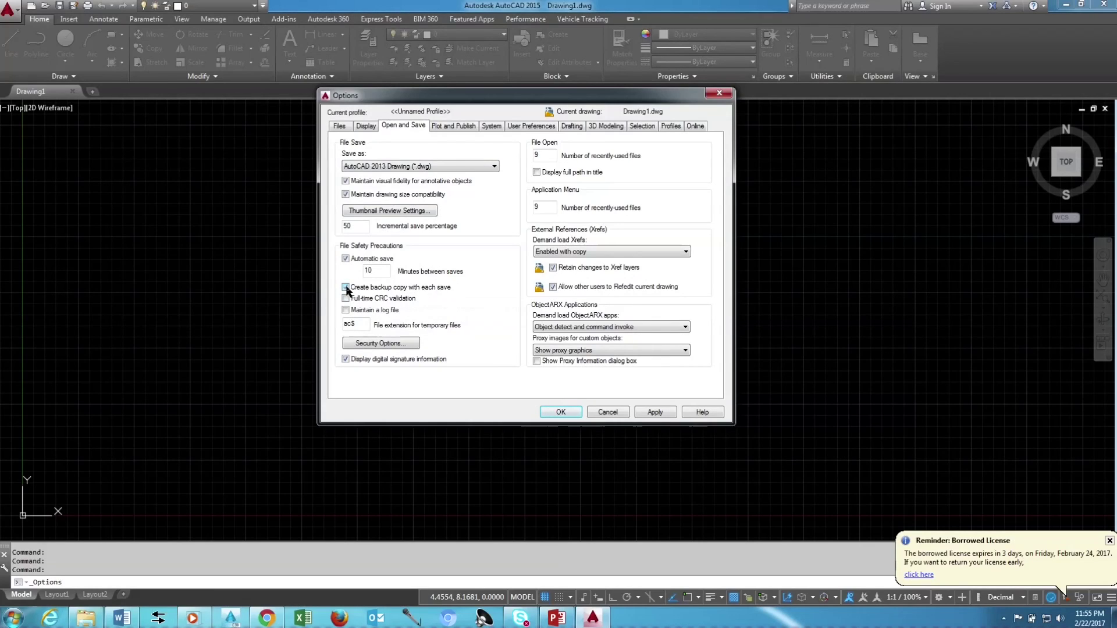
left_click(346, 288)
left_click(345, 259)
left_click(346, 259)
Step: Apply and close Options, then shrink the AutoCAD window on the desktop
left_click(650, 414)
left_click(568, 412)
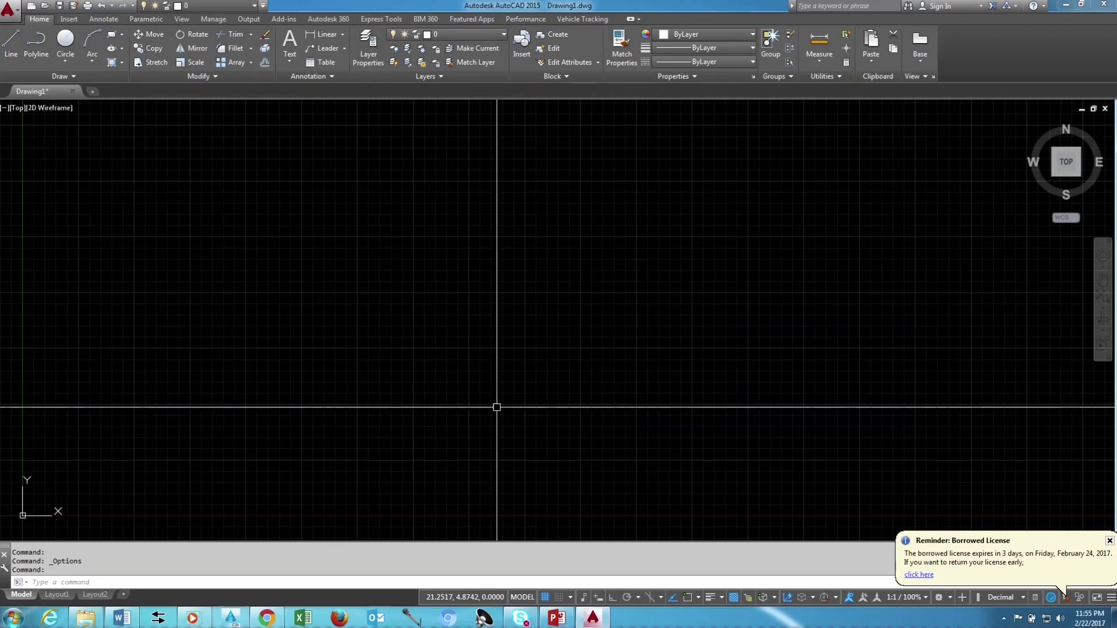
left_click(1081, 5)
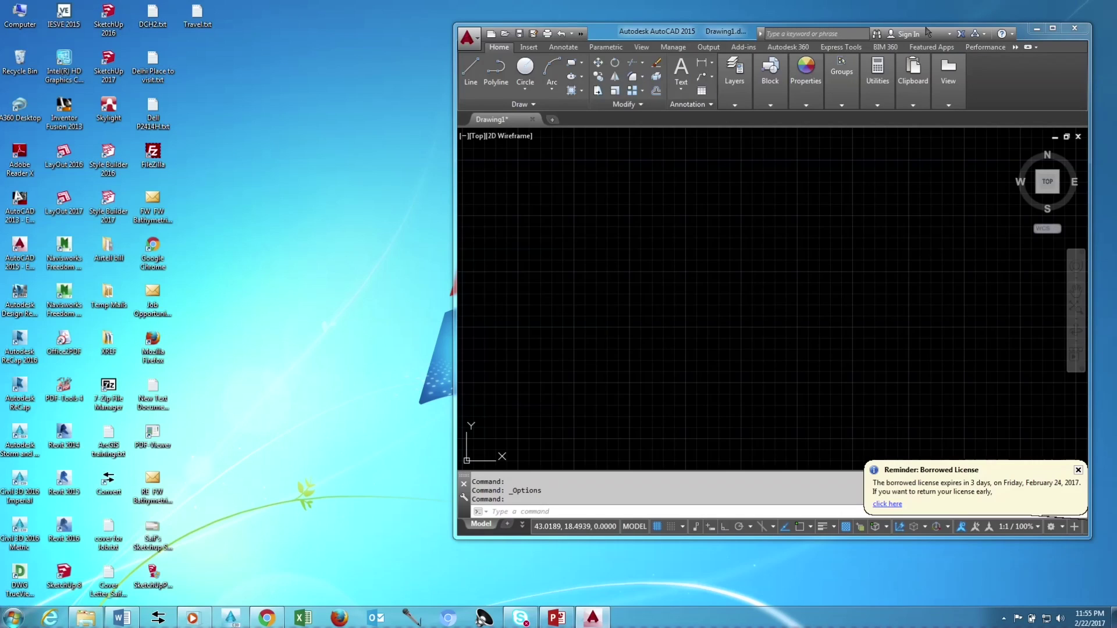
left_click_drag(723, 33, 742, 41)
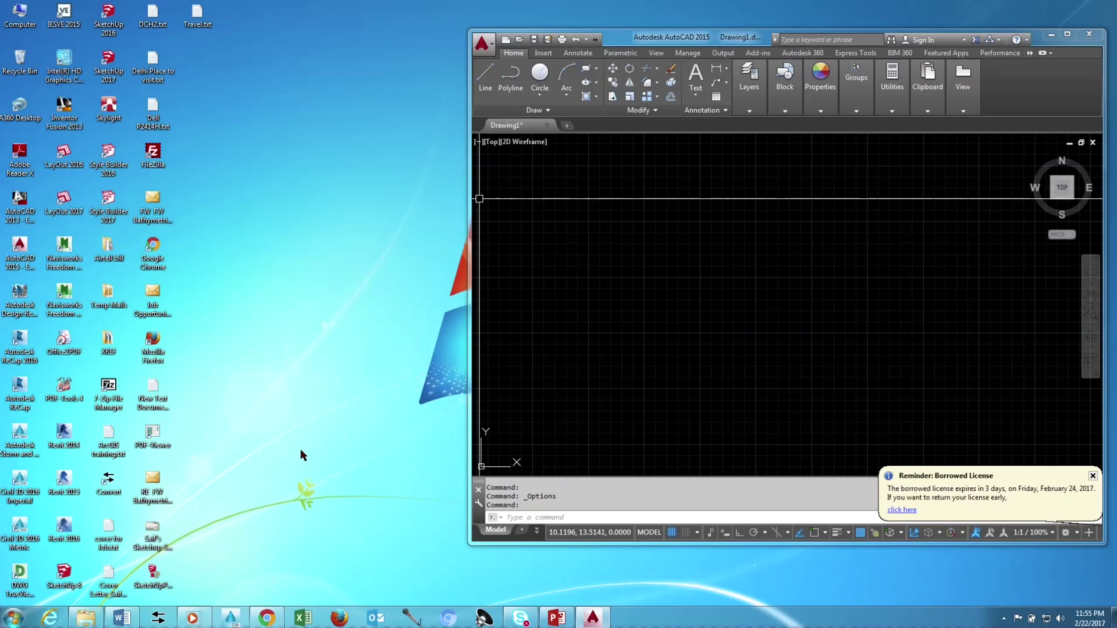
Step: Open test.dwg from the Recover Unsaved or Deleted AutoCAD drawing folder in Explorer
left_click(81, 618)
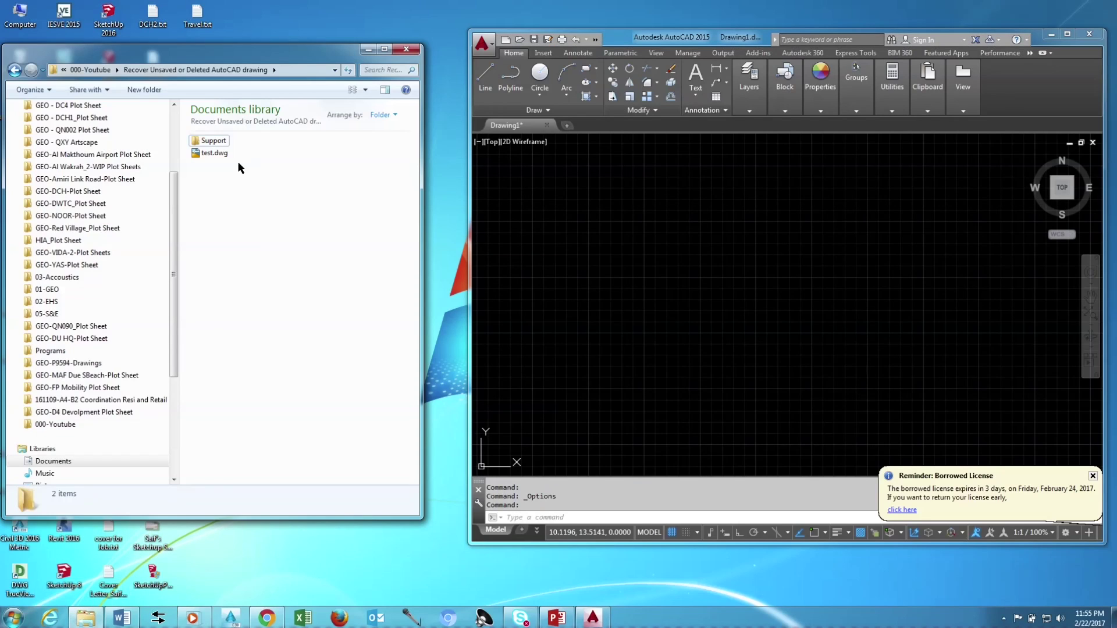
left_click(211, 153)
double_click(210, 153)
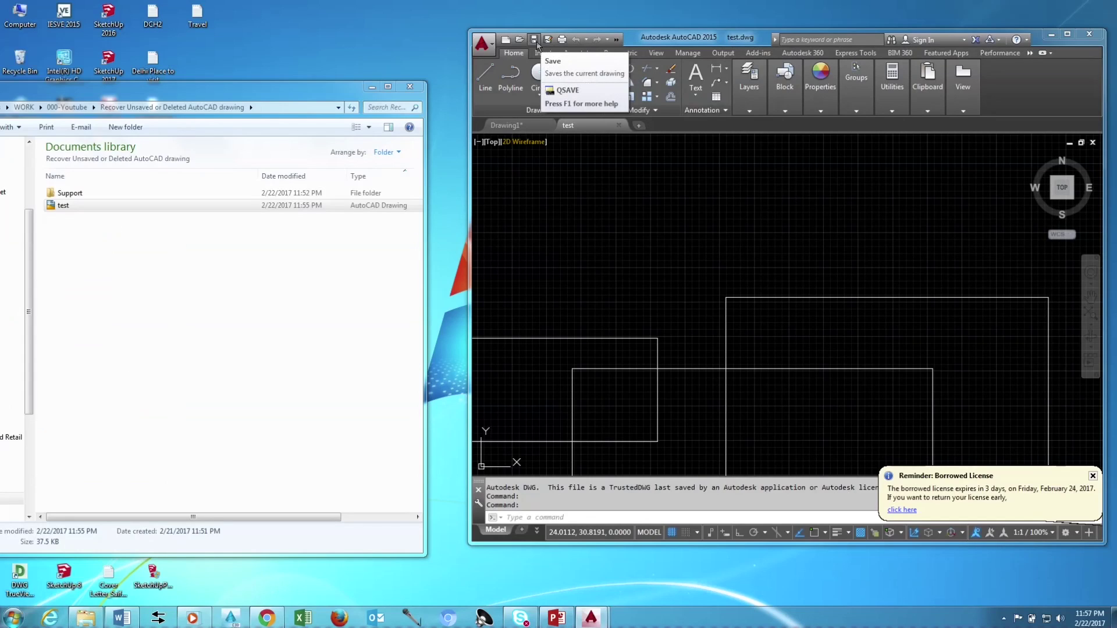
Step: Save the test drawing and select its test.bak backup in Explorer
left_click(535, 41)
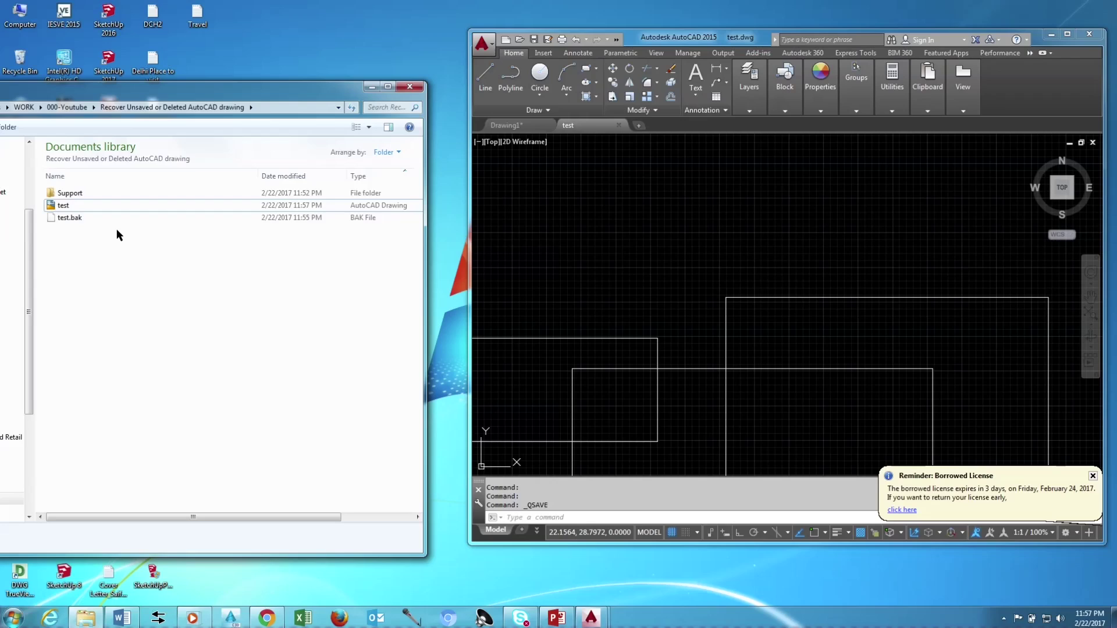
mouse_move(105, 223)
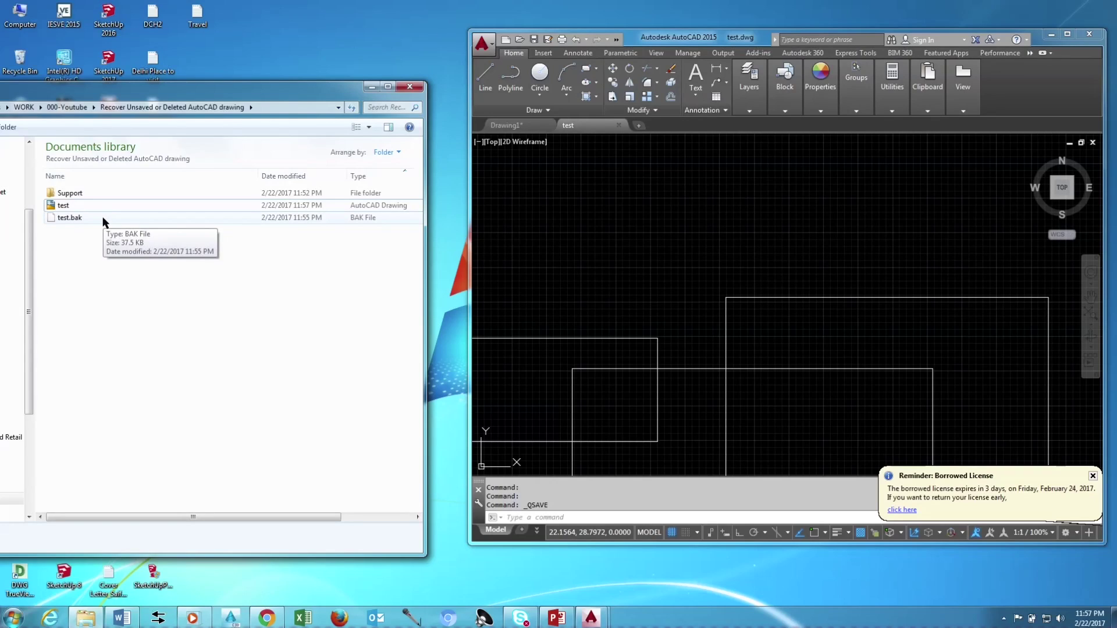
left_click(104, 218)
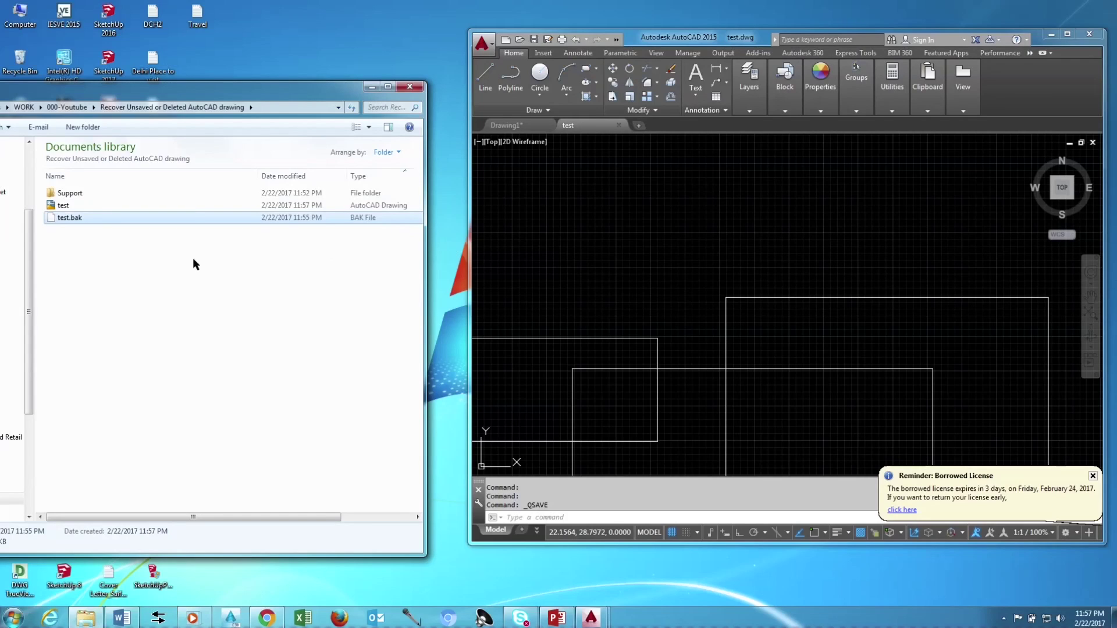
Step: Delete test.bak, then return to AutoCAD and the folder to find a new test.bak dated 11:57 PM
left_click(140, 260)
left_click(97, 218)
key("Delete")
key("Return")
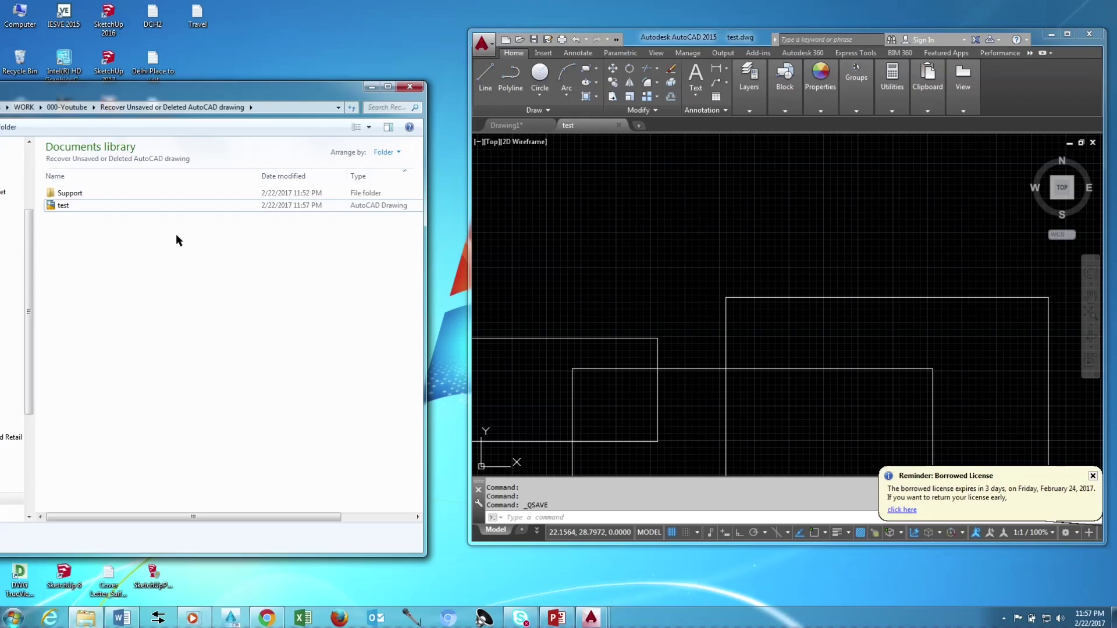
left_click(672, 36)
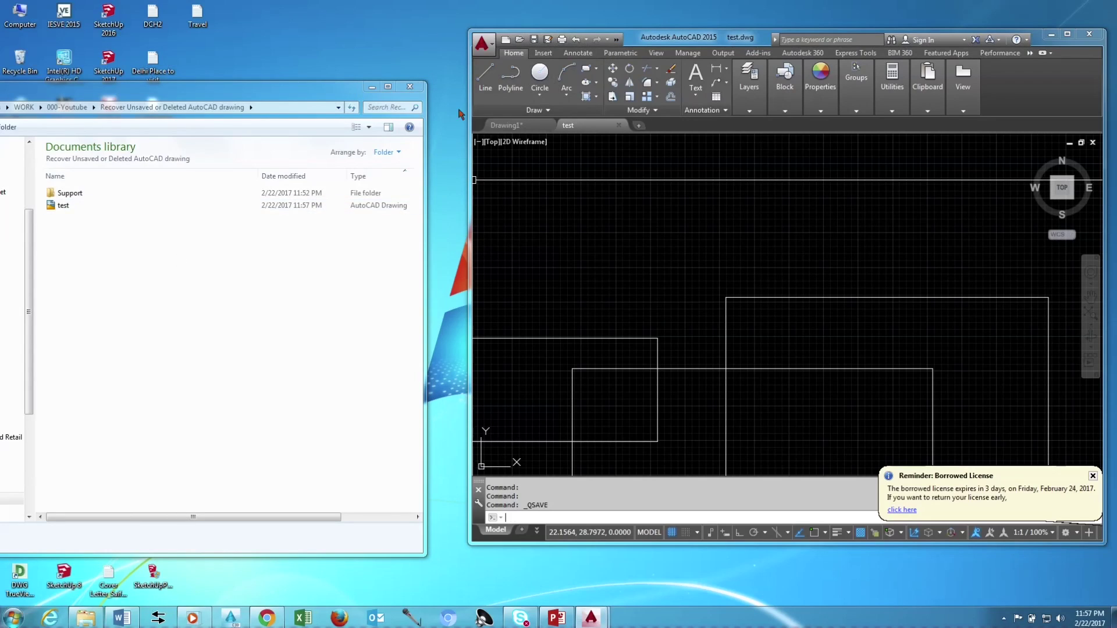
left_click(103, 270)
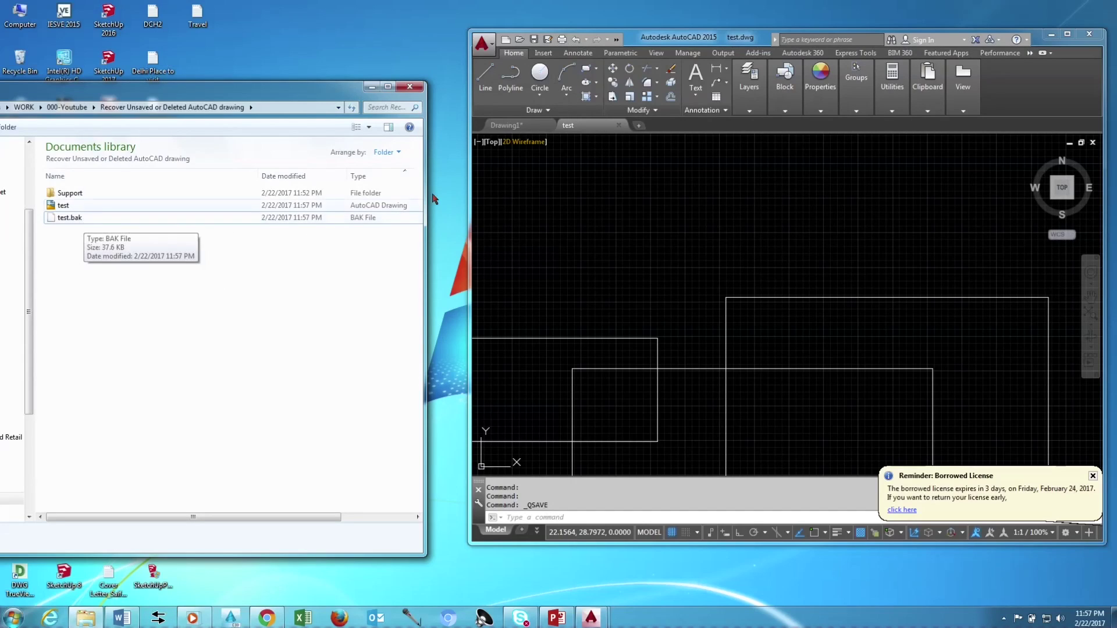
Step: Close the test drawing in AutoCAD and delete test.dwg, leaving test.bak selected
left_click(619, 126)
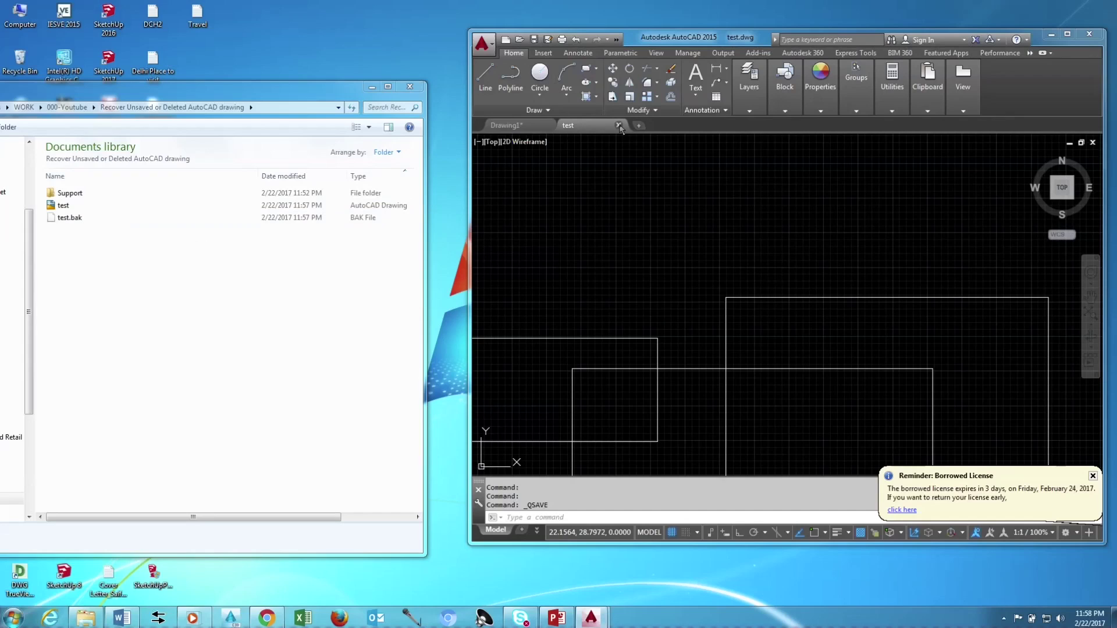
left_click(69, 205)
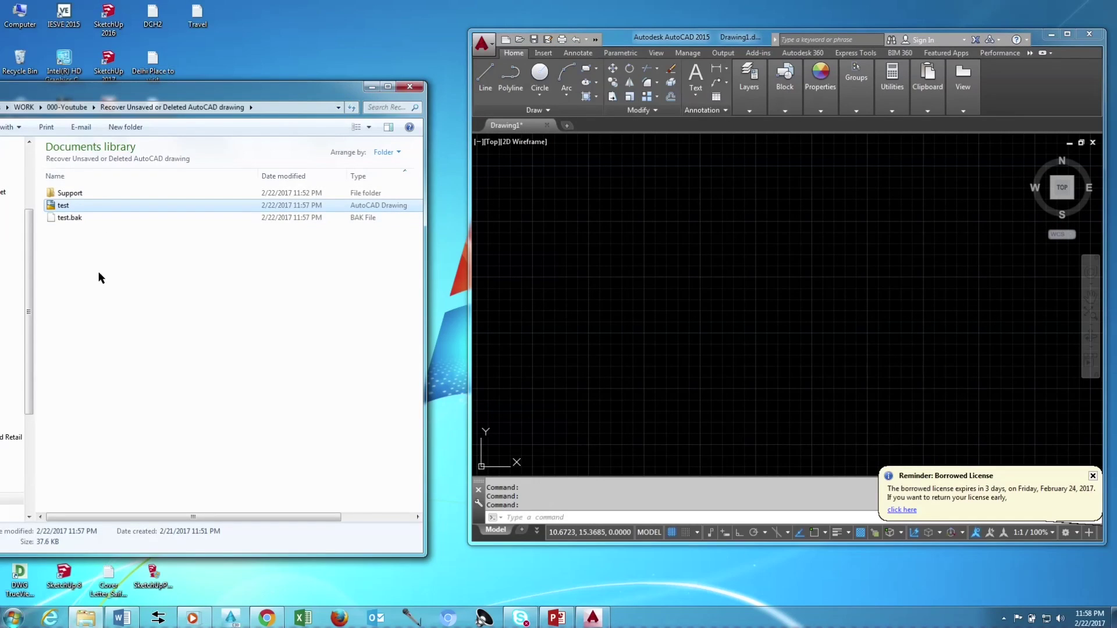
key("Delete")
key("Return")
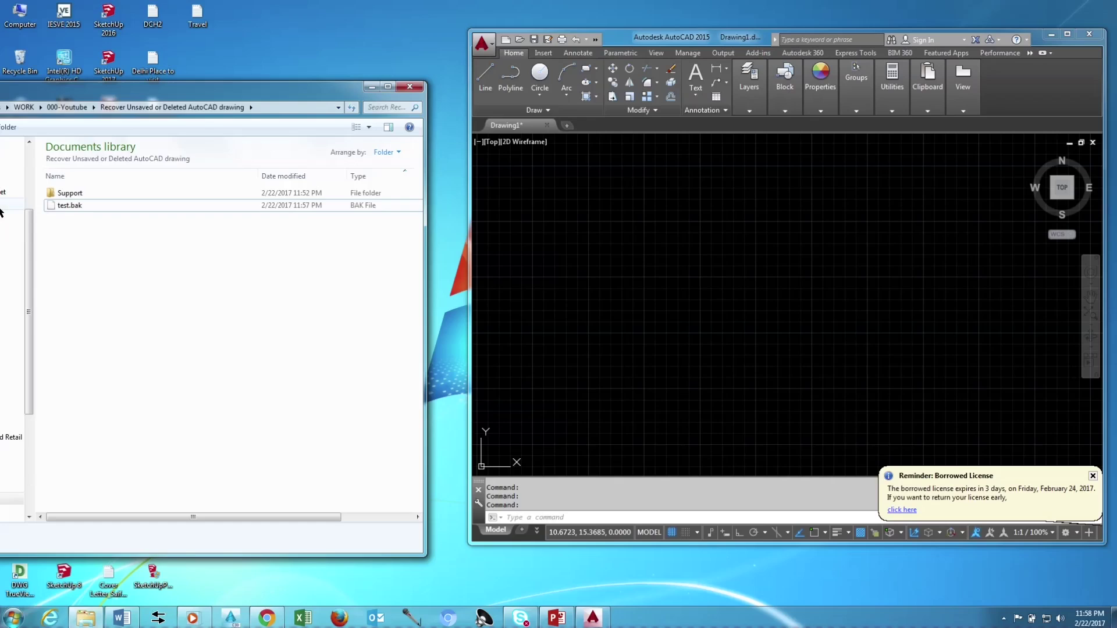
left_click(73, 210)
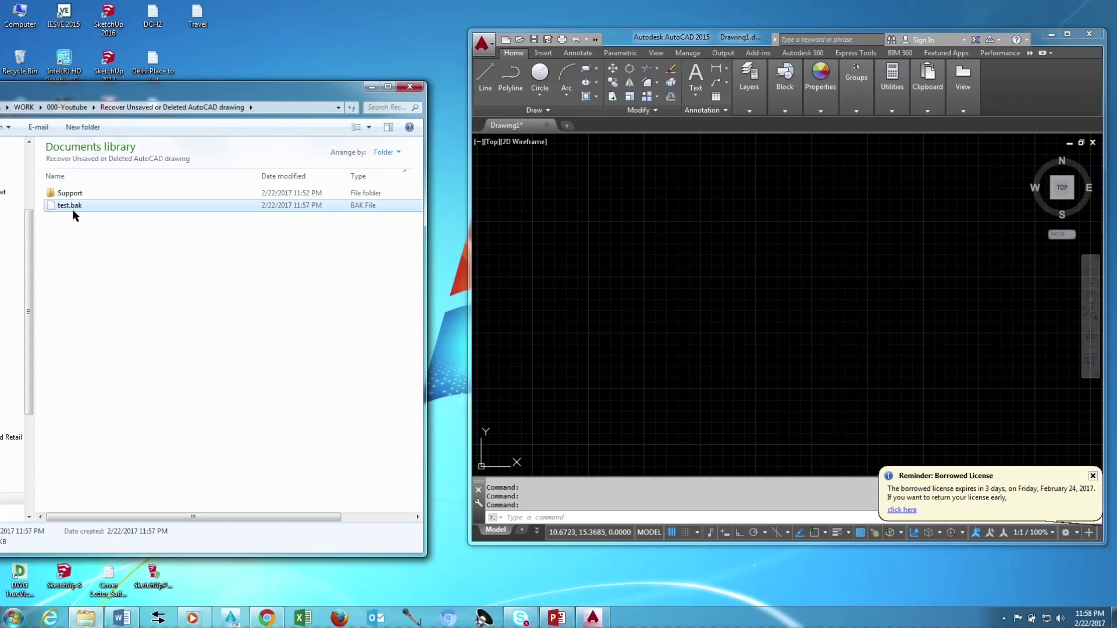
Step: Rename test.bak to test.dwg, accepting the file-extension change warning
left_click(71, 207)
left_click_drag(71, 205, 86, 205)
type("dwg")
key("Return")
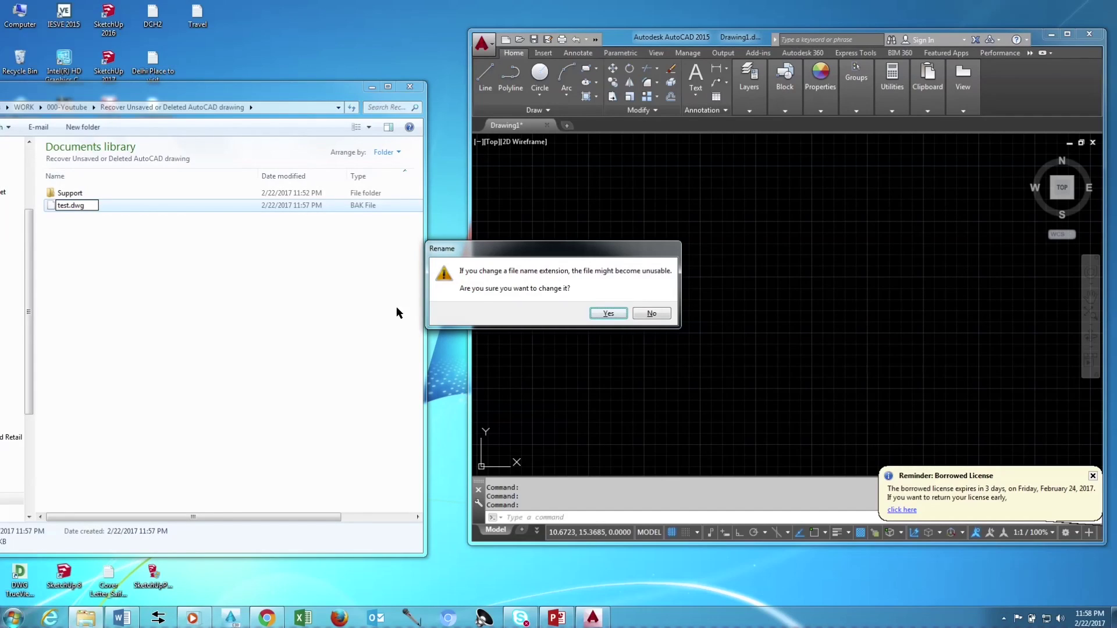
left_click(615, 314)
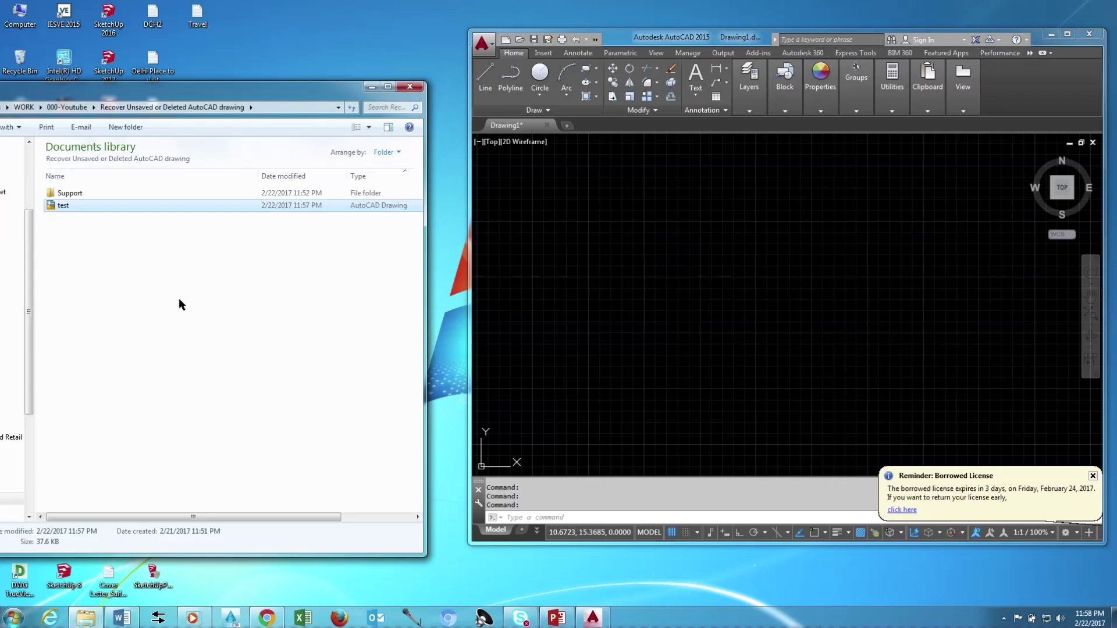
left_click(61, 256)
left_click(65, 205)
Step: Open the recovered test.dwg, maximize AutoCAD, and pan to frame the three rectangles
double_click(93, 206)
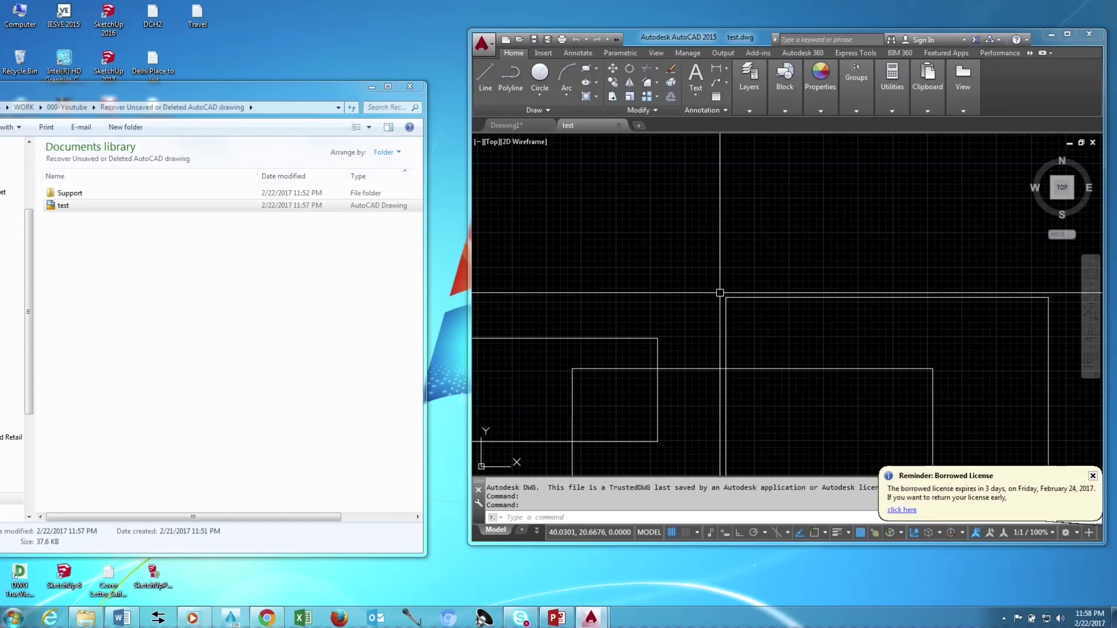
left_click(1068, 34)
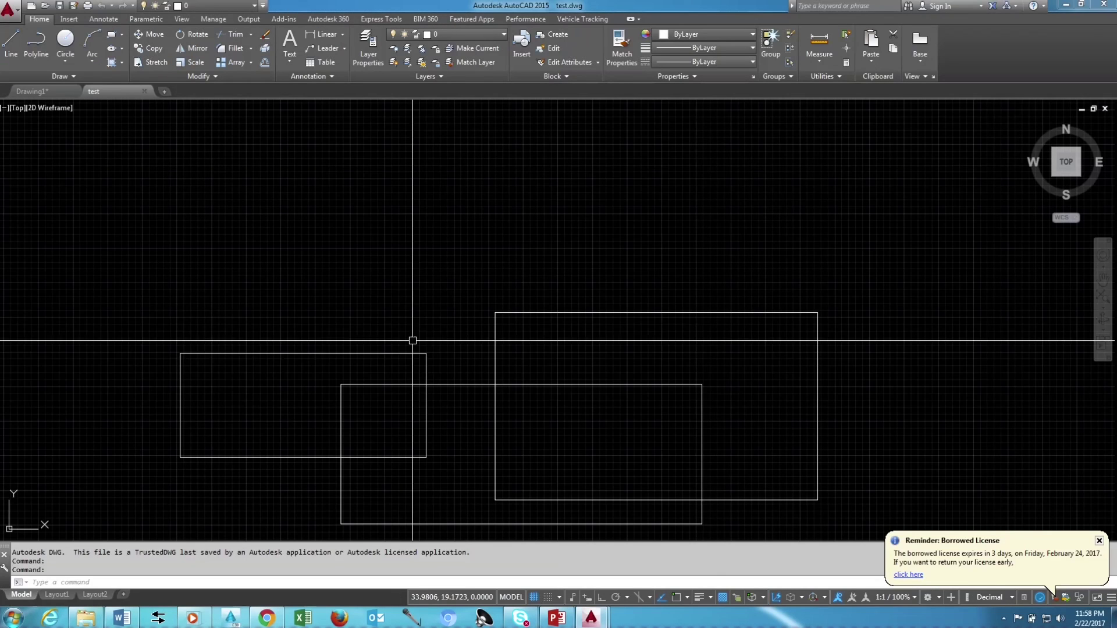
middle_click_drag(538, 301, 496, 312)
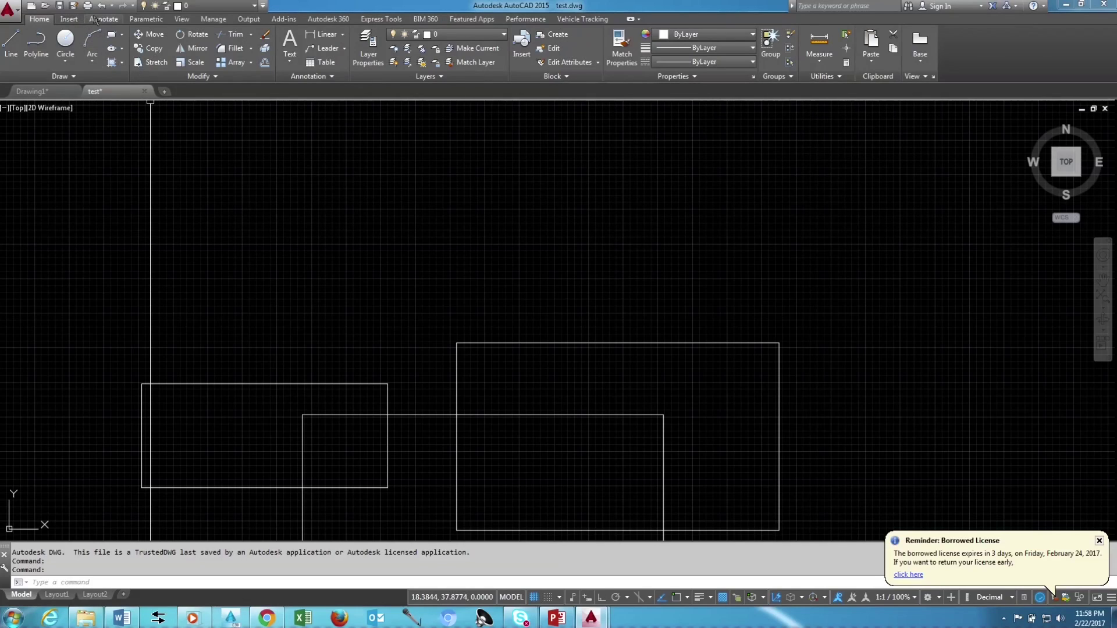
Step: Reopen Options and set Minutes between saves to 10
left_click(11, 13)
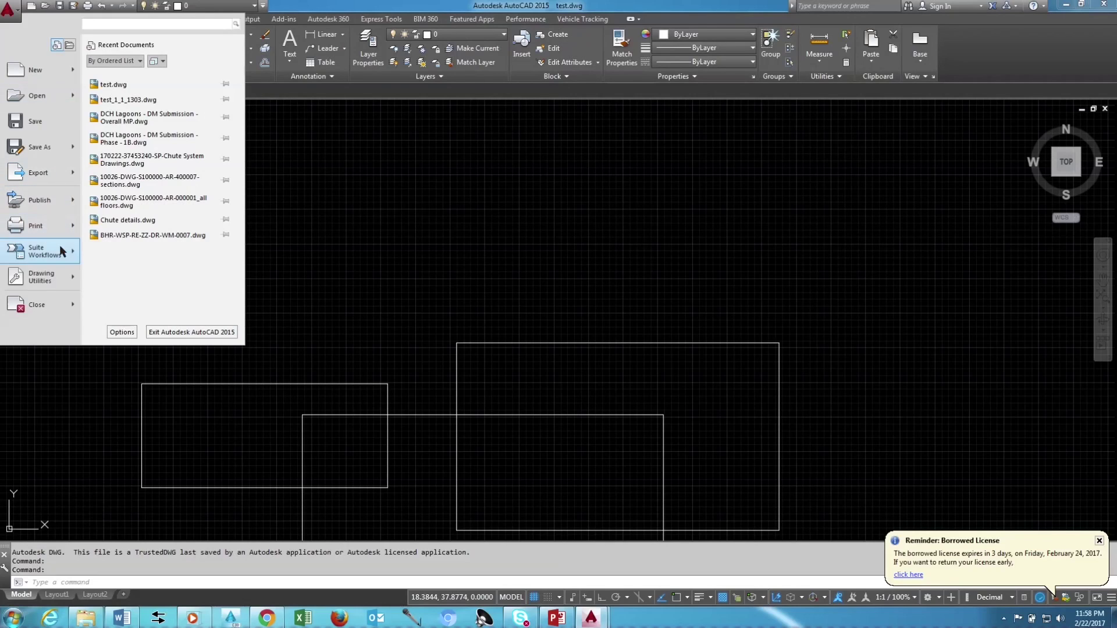
left_click(123, 332)
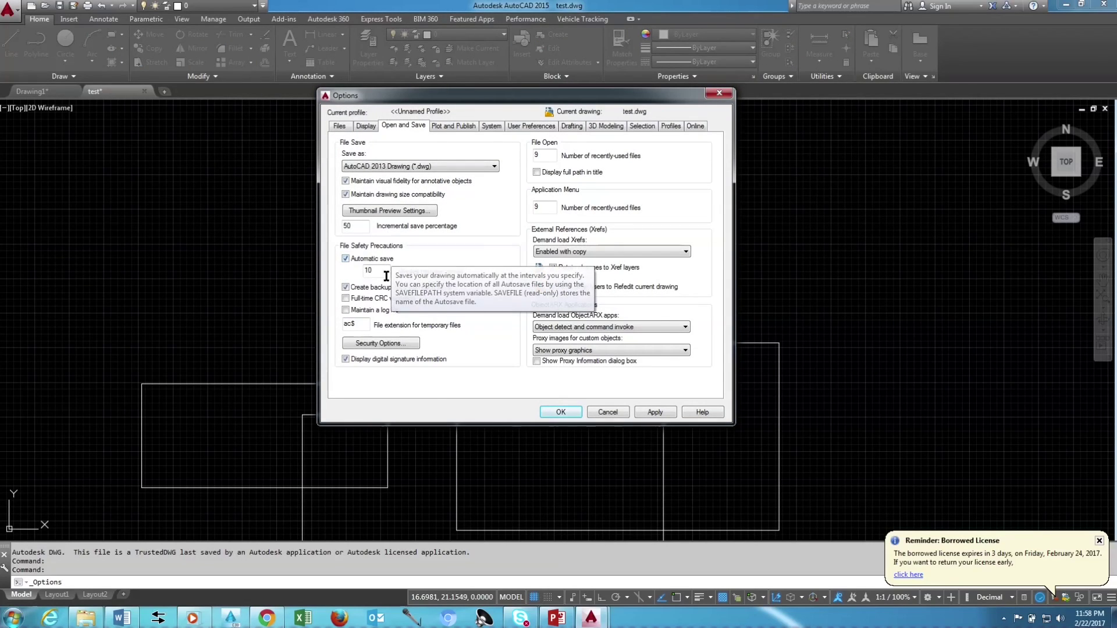
double_click(367, 271)
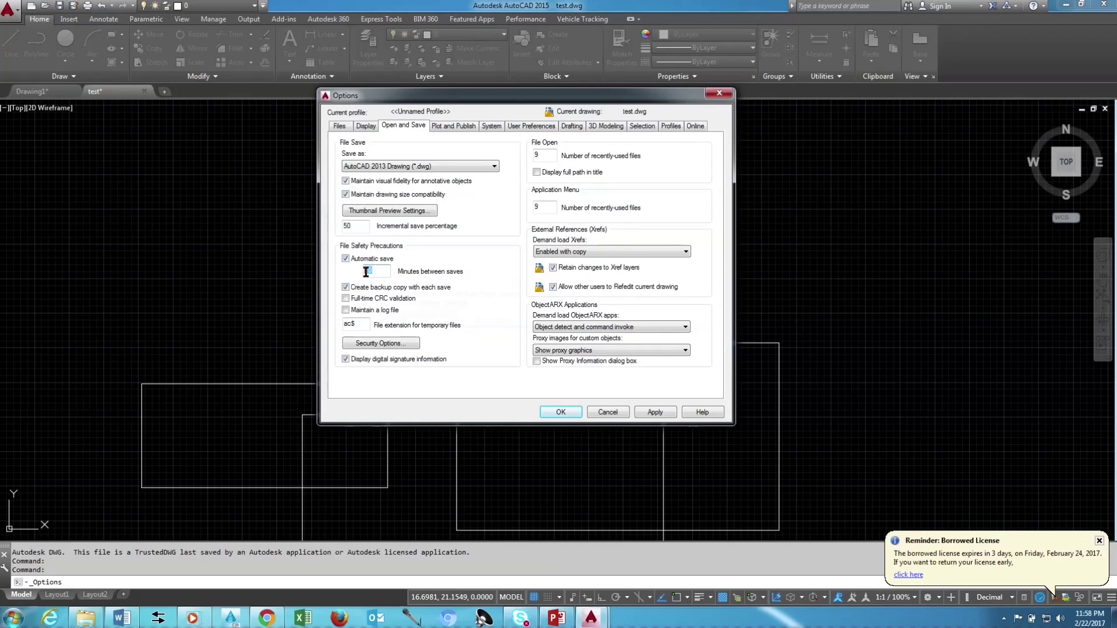
type("10")
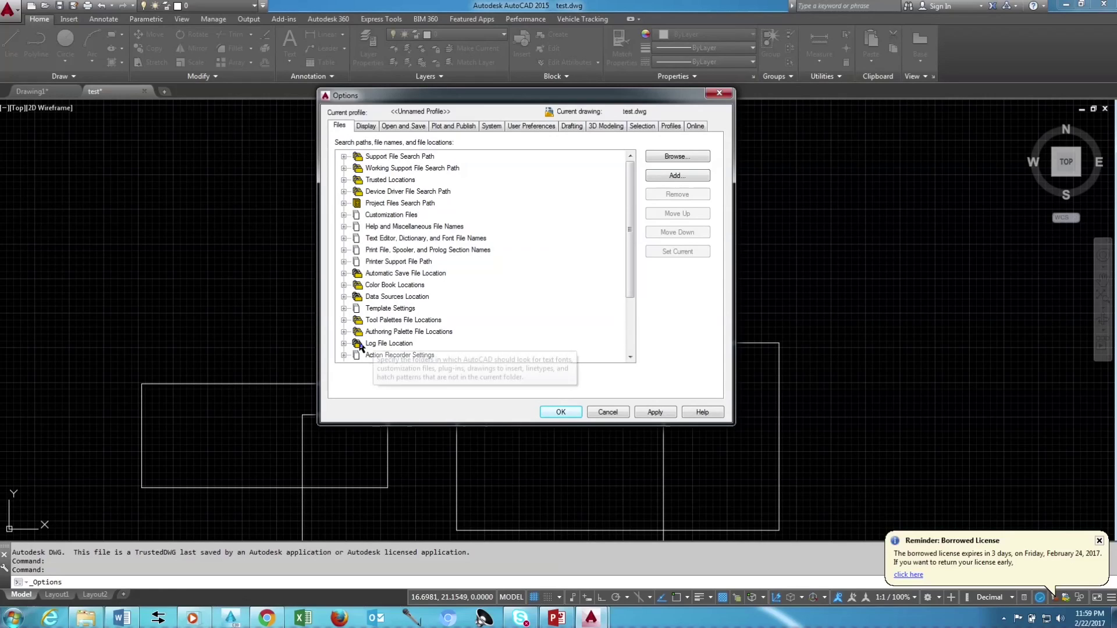
Step: Copy the Automatic Save File Location path from the Files tab, then apply and close Options
left_click(344, 273)
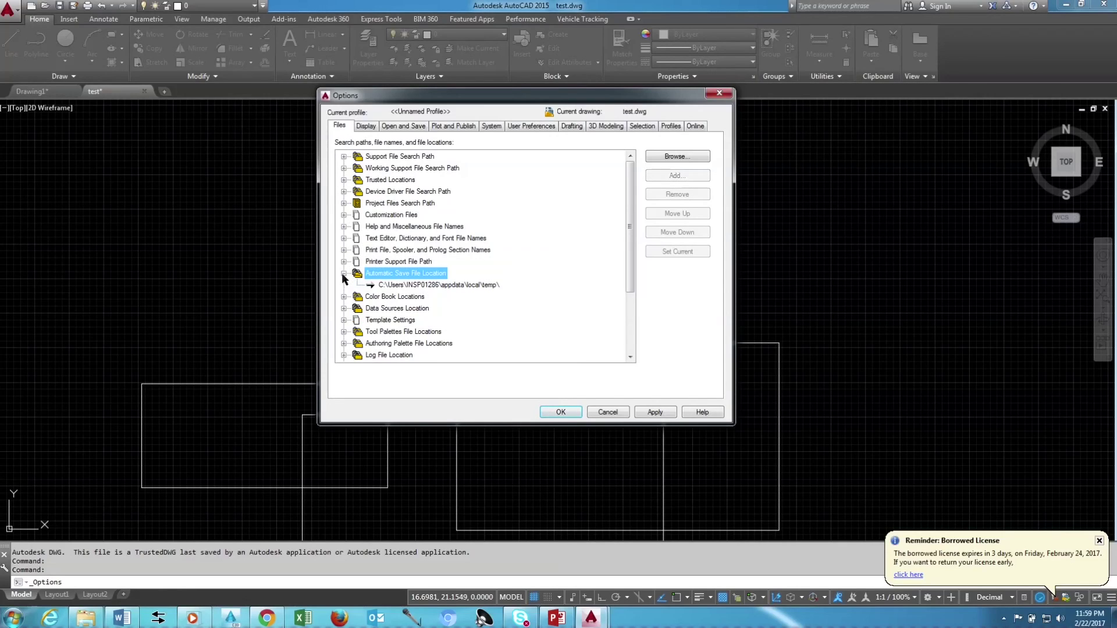
left_click(428, 287)
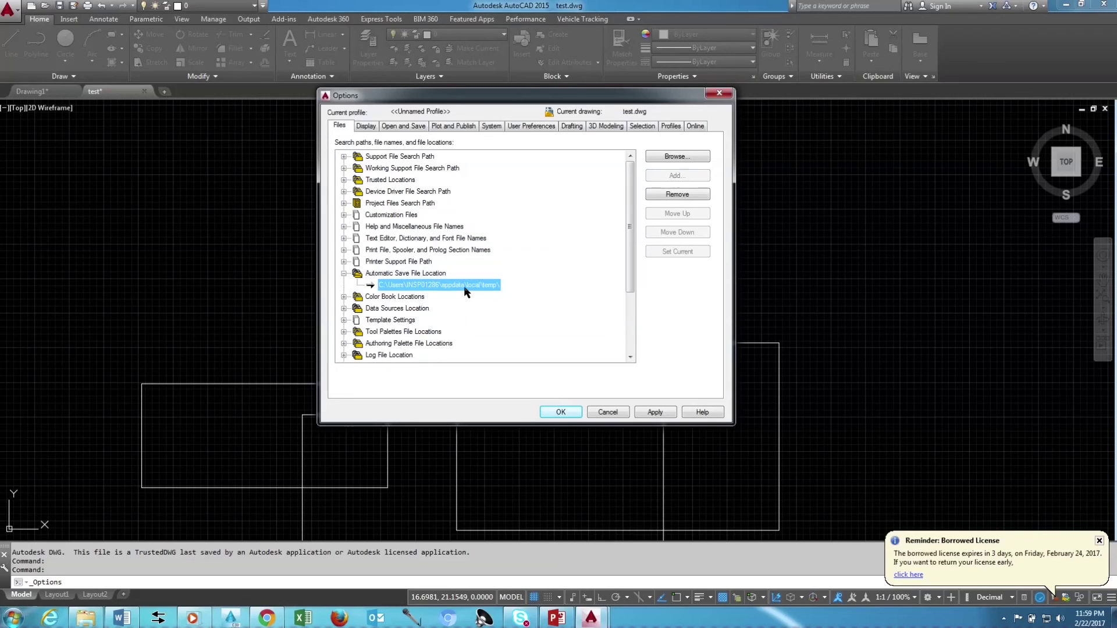
left_click(464, 284)
left_click_drag(499, 285, 378, 288)
right_click(397, 284)
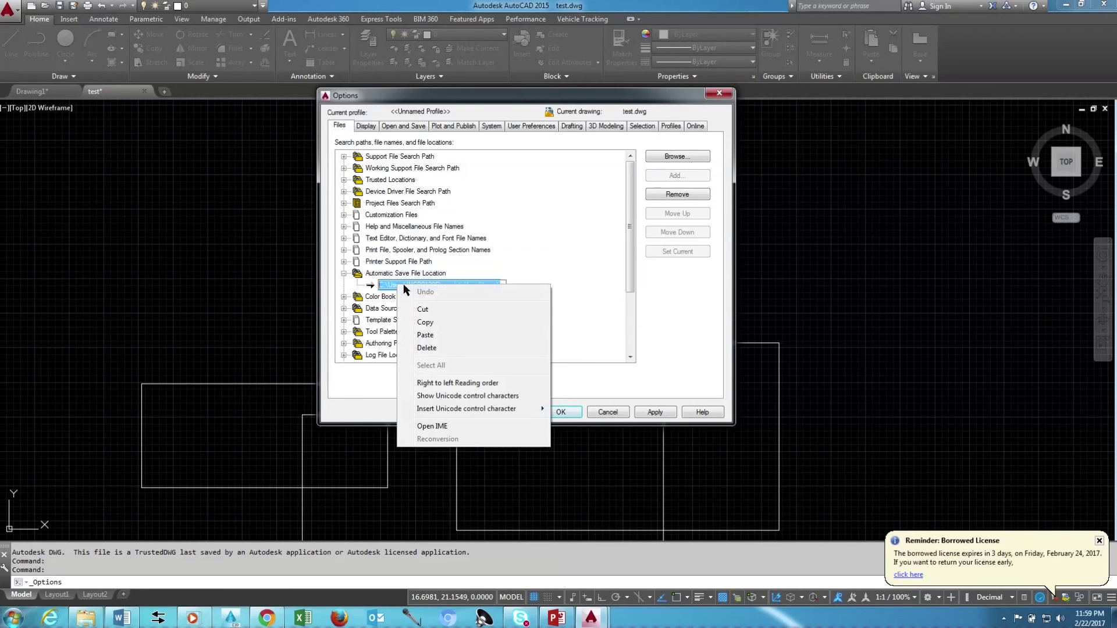
left_click(432, 324)
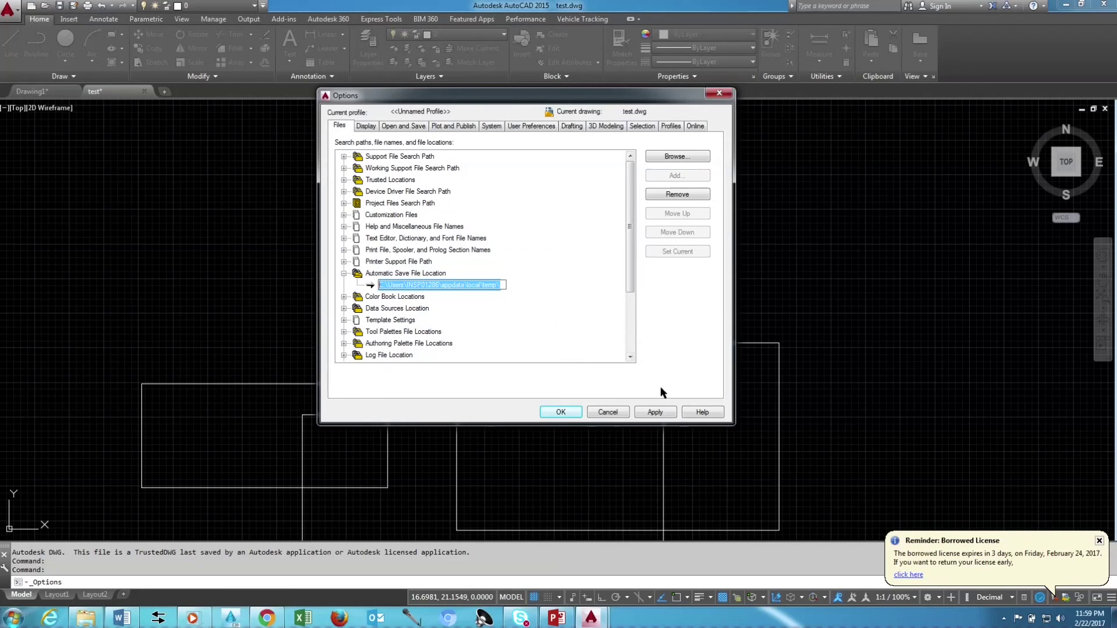
left_click(652, 413)
left_click(570, 412)
Step: Open the local temp autosave folder via Run using the copied path
left_click(15, 618)
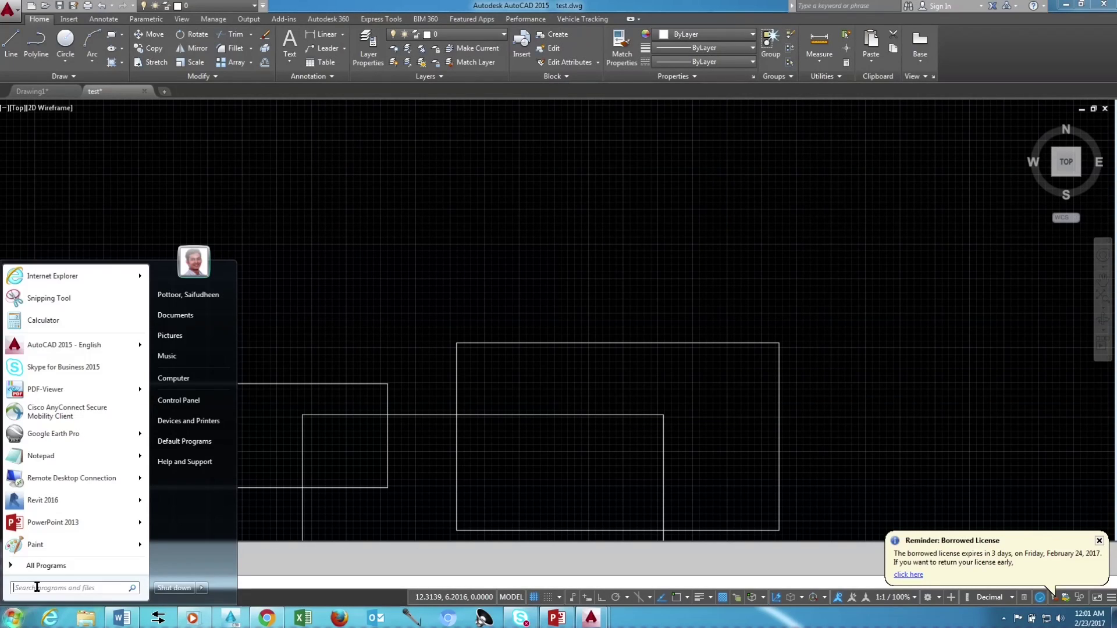
type("run")
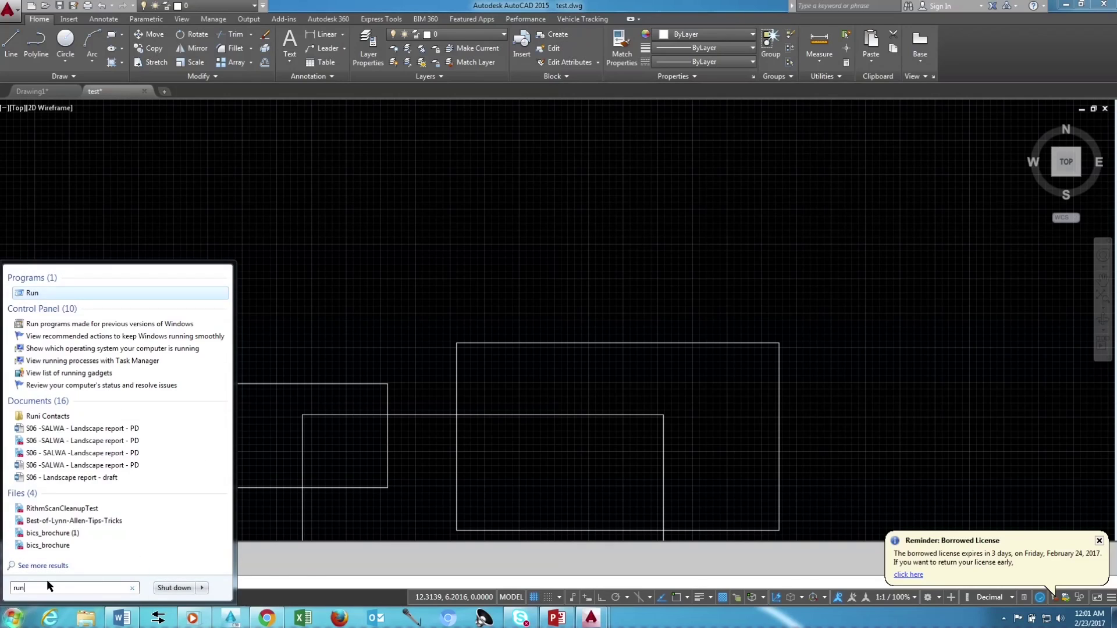
left_click(32, 292)
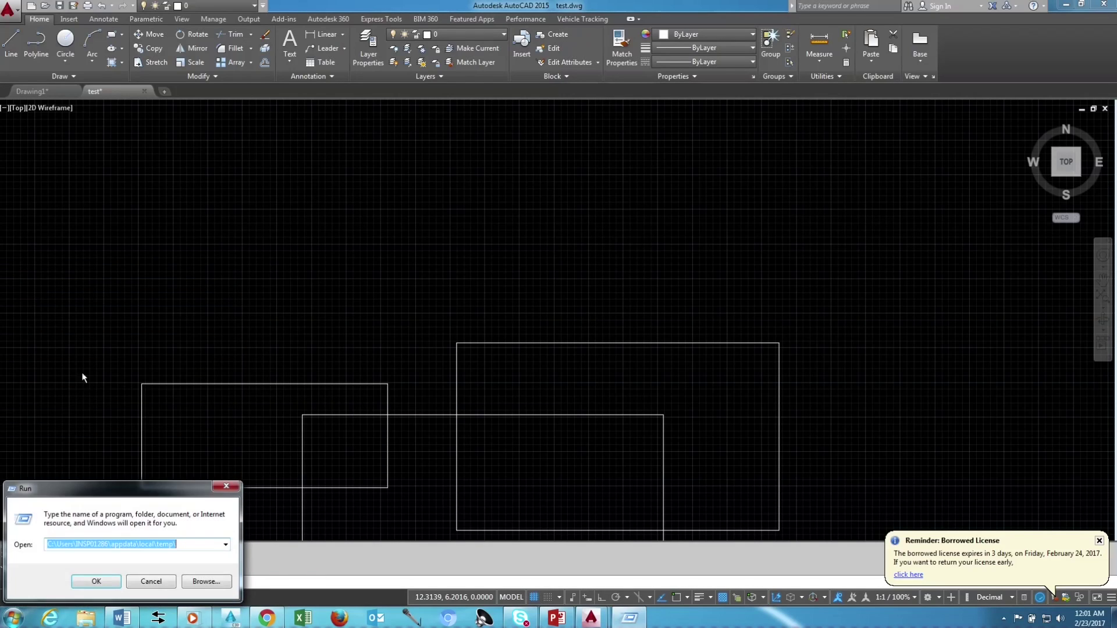
key("End")
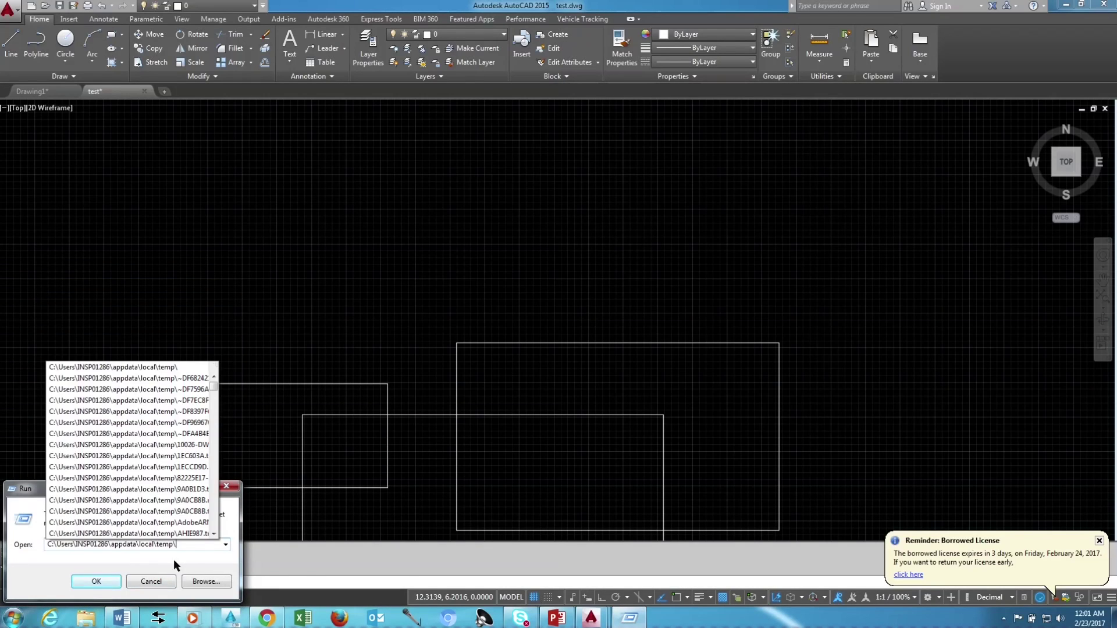
left_click(96, 582)
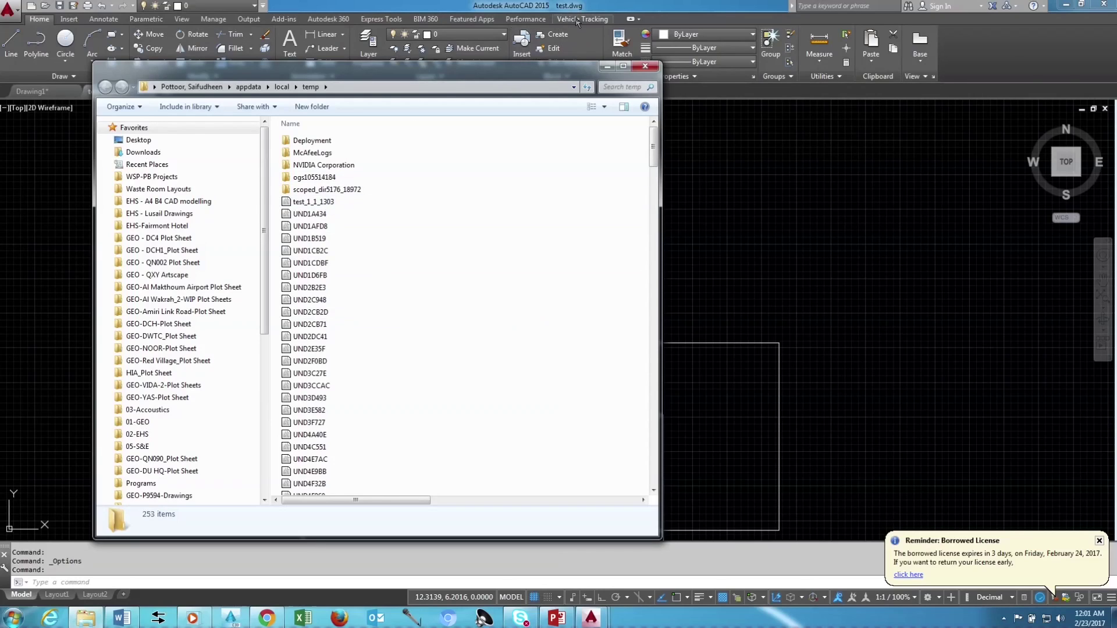
Step: Turn off 'Hide extensions for known file types' in Folder Options so test_1_1_1303.ac$ shows its extension
left_click(312, 204)
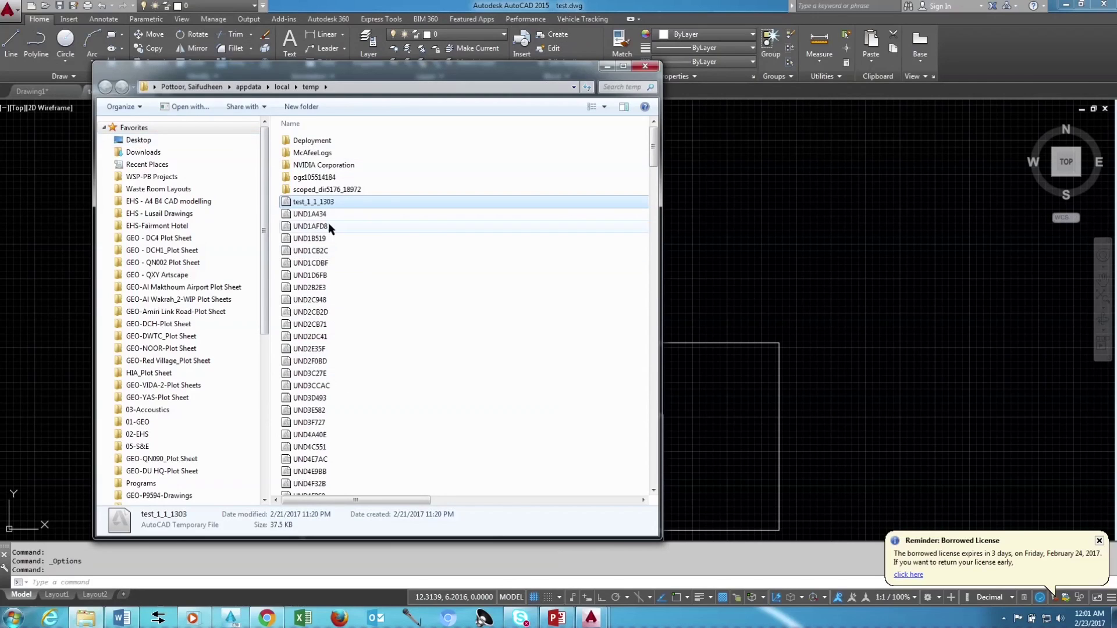
key("alt")
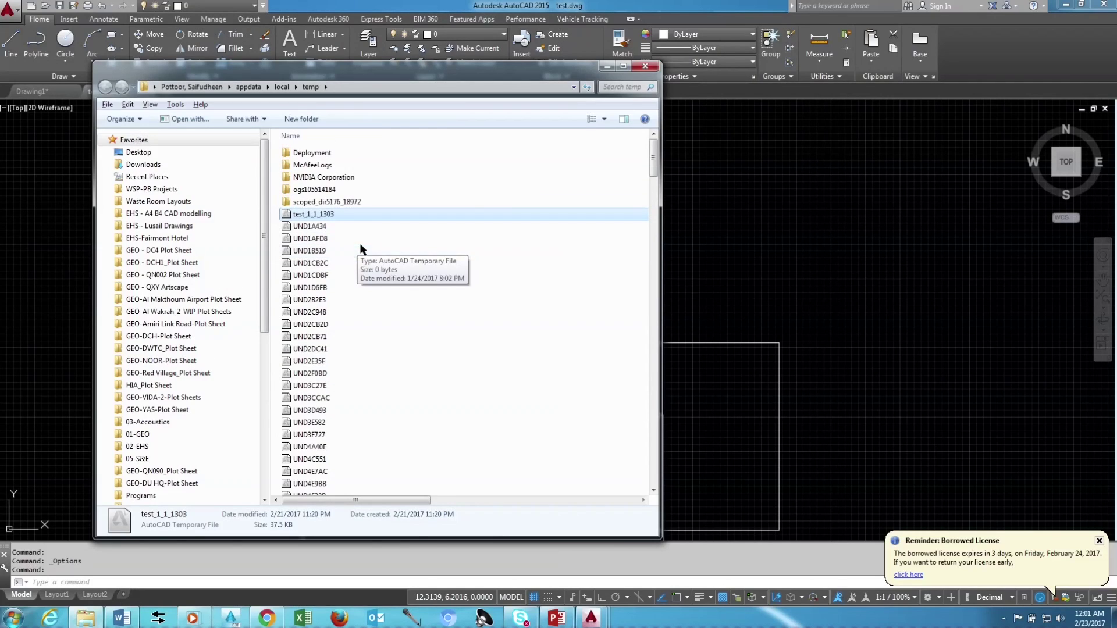
left_click(175, 106)
left_click(218, 160)
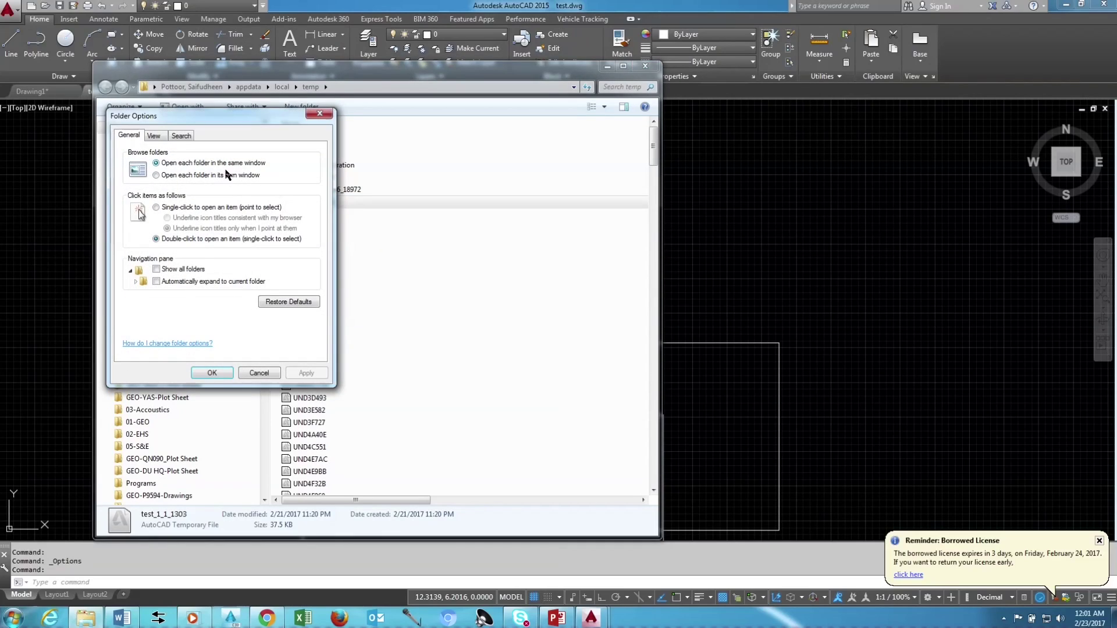
left_click(159, 136)
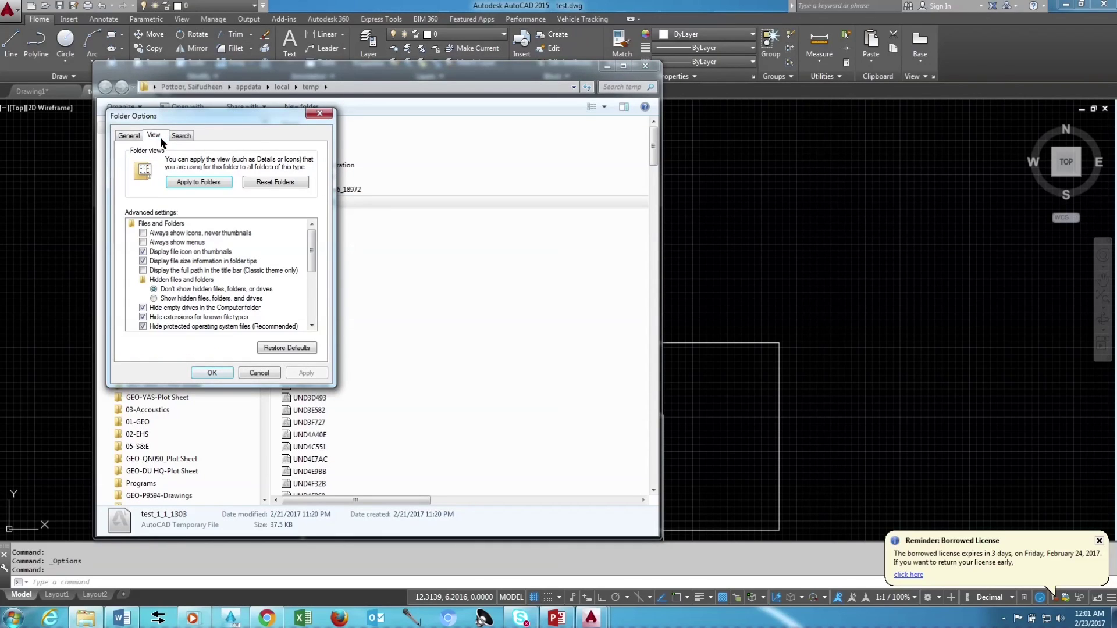
left_click(142, 318)
left_click(307, 373)
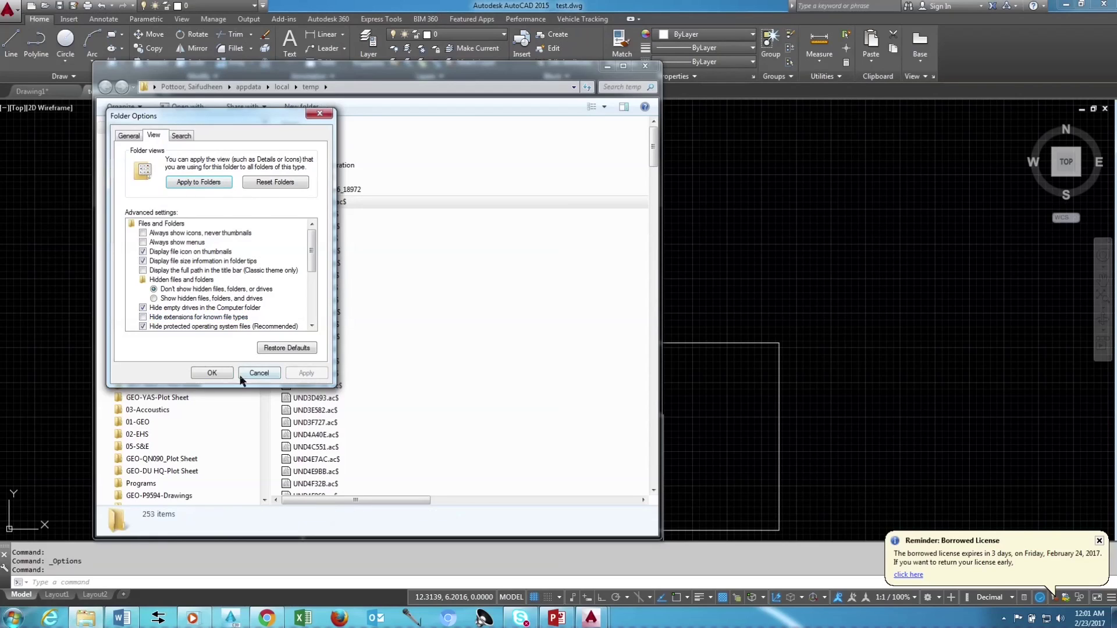
left_click(225, 374)
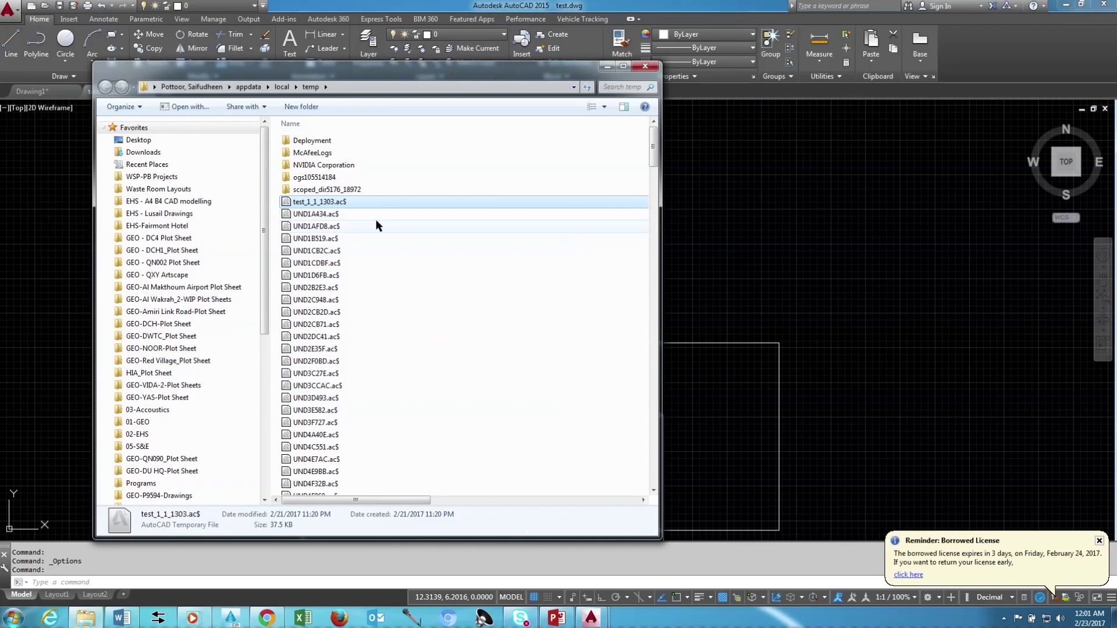
Step: Rename the autosave file test_1_1_1303.ac$ to test_1_1_1303.dwg
left_click(342, 201)
left_click(341, 204)
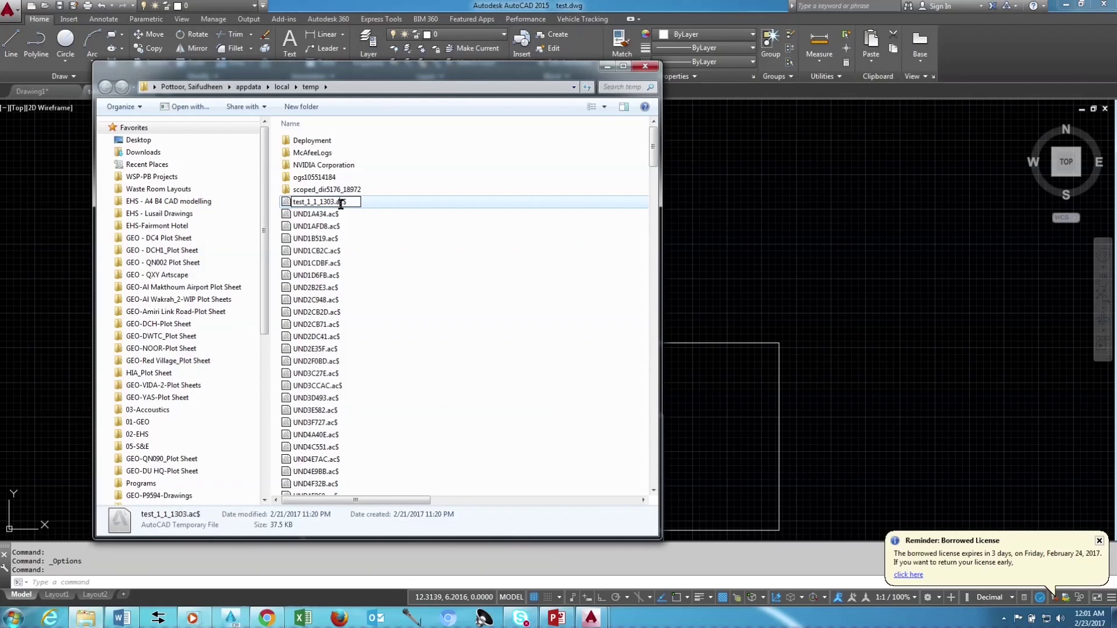
double_click(339, 204)
left_click_drag(336, 205, 357, 202)
type("dwg")
left_click(382, 238)
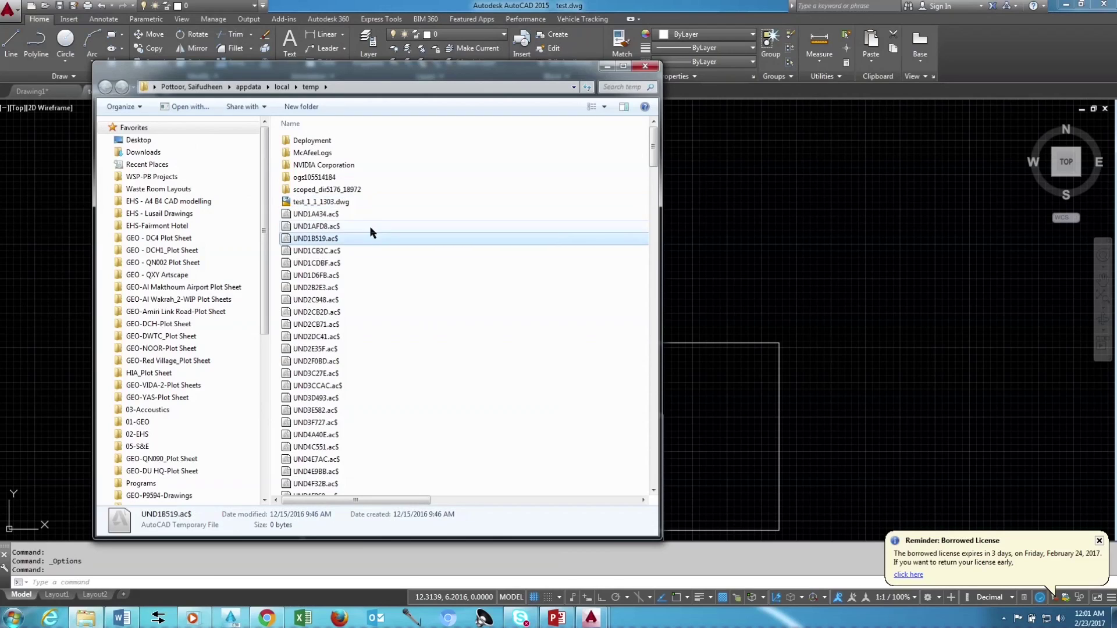
Step: Open test_1_1_1303.dwg in AutoCAD to show the recovered three rectangles
left_click(348, 203)
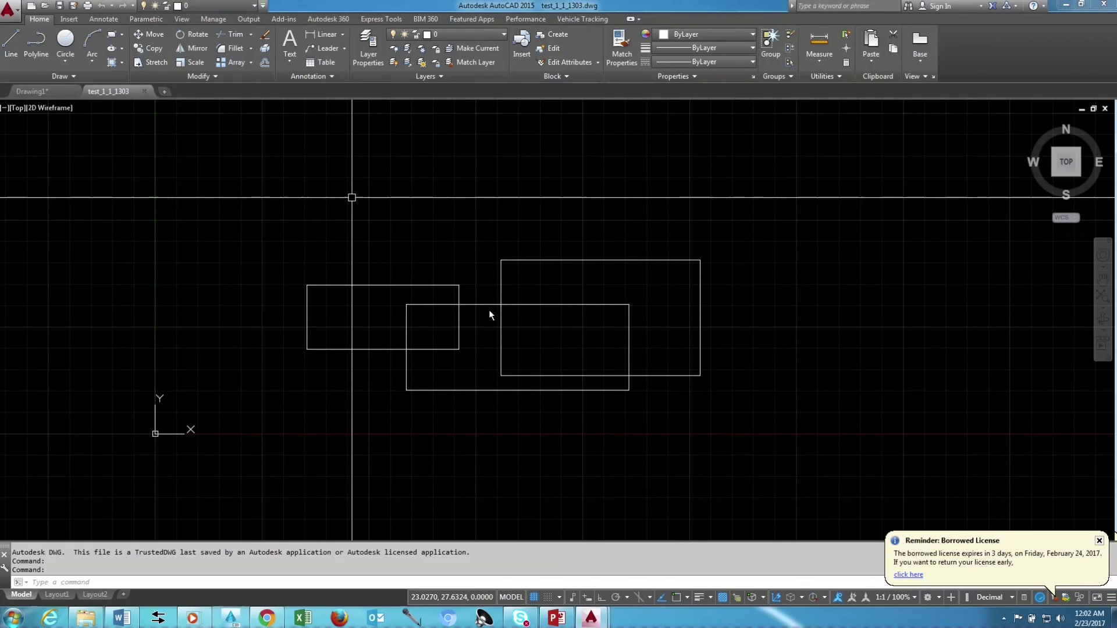
mouse_move(553, 3)
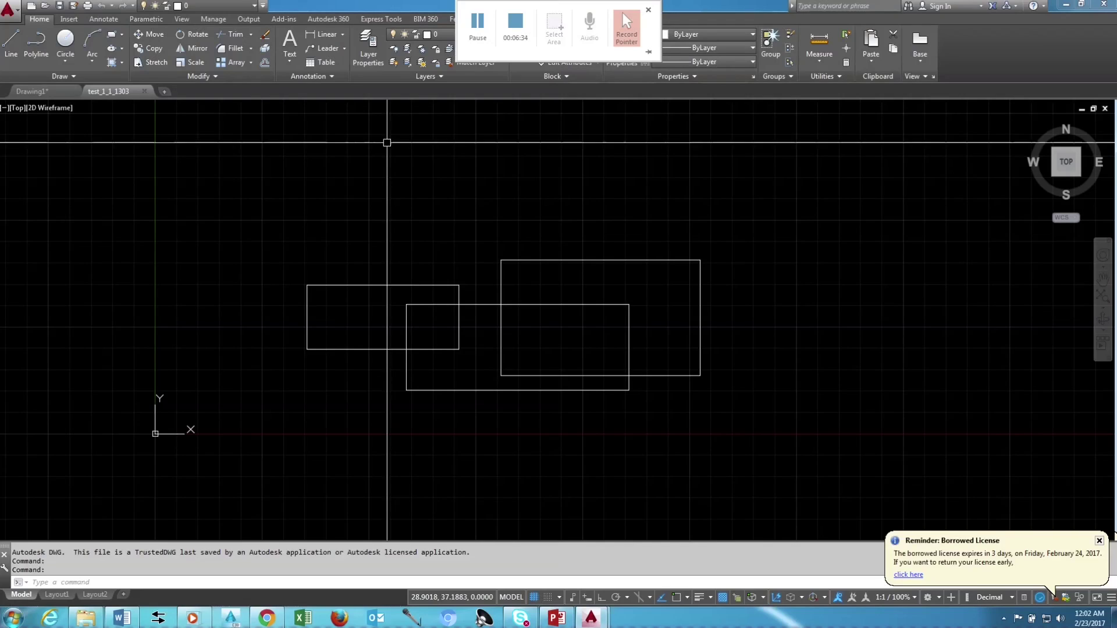
left_click(375, 164)
left_click(153, 104)
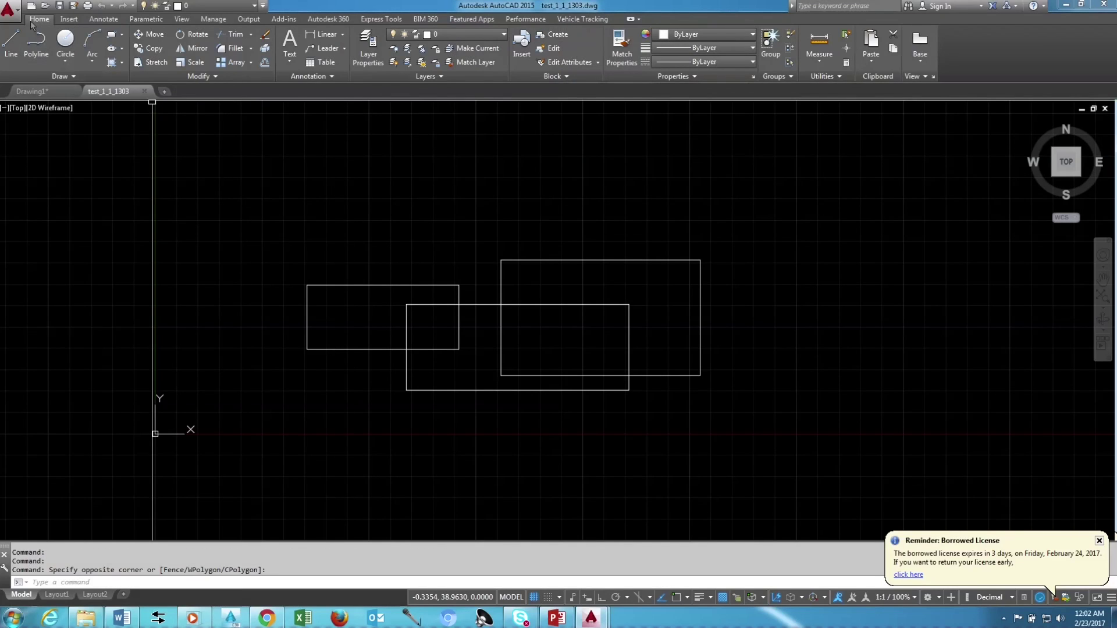
Step: In Open and Save options, keep Automatic save at 10 minutes and Create backup copy enabled
left_click(10, 9)
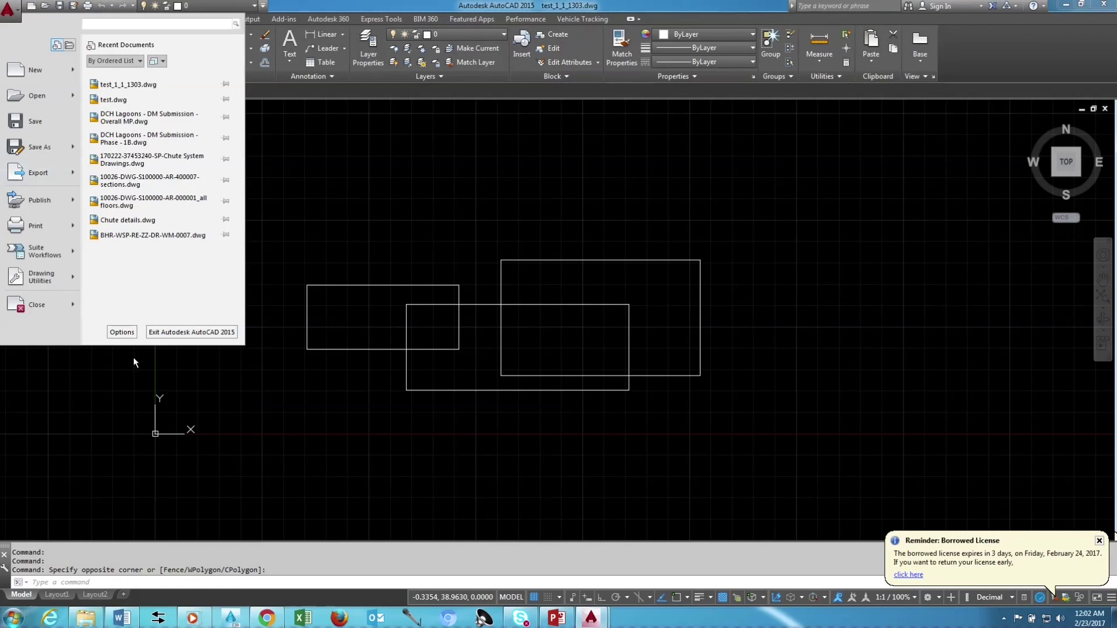
left_click(122, 333)
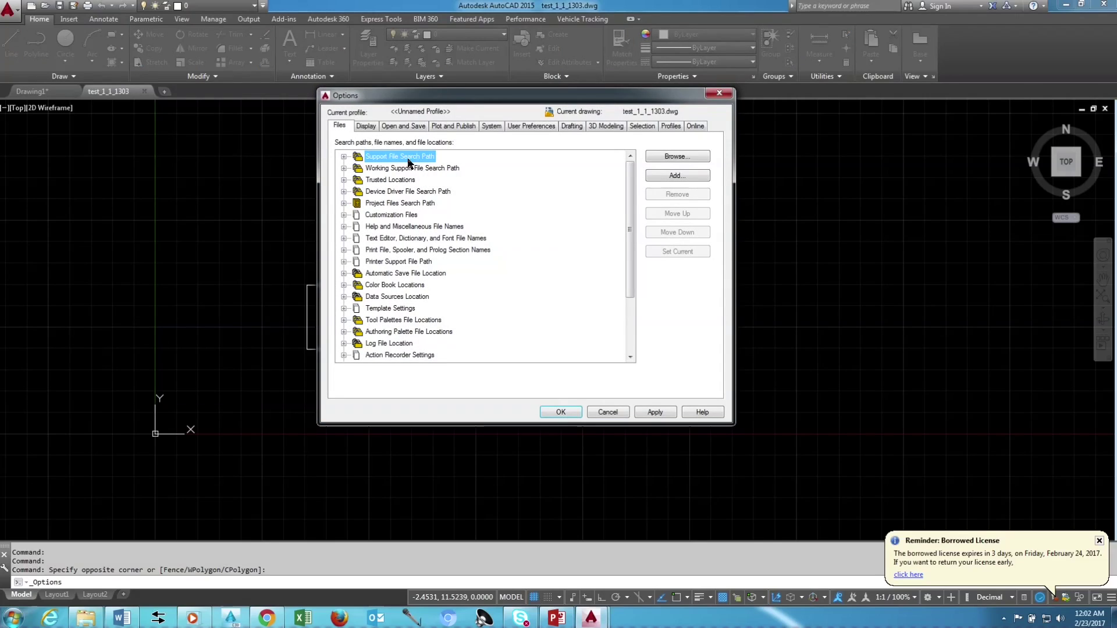
left_click(404, 127)
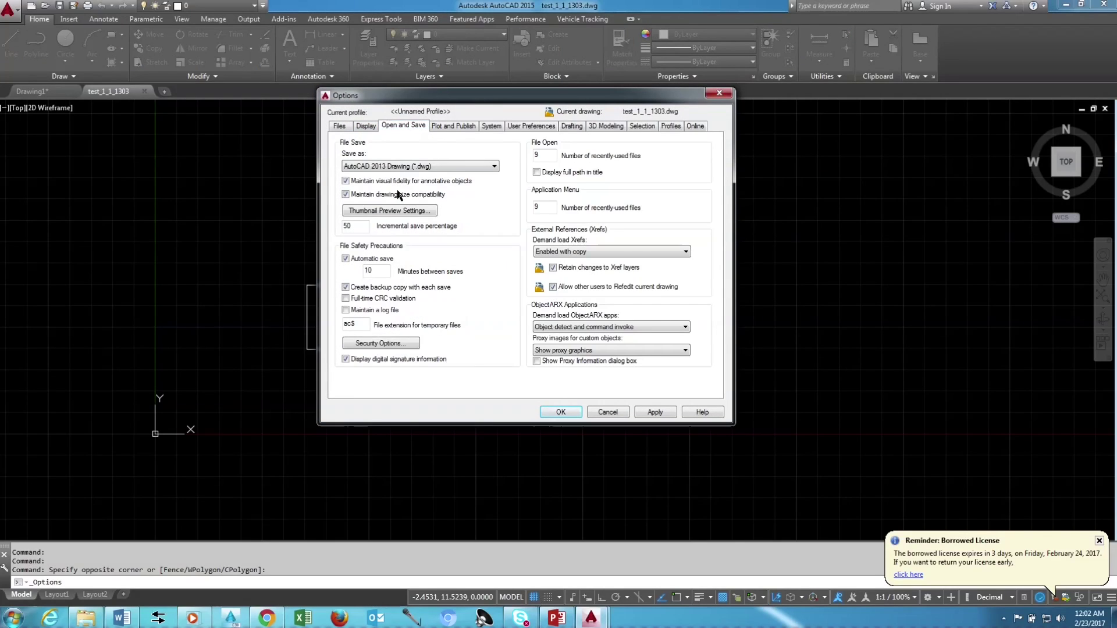
left_click(358, 264)
left_click(658, 413)
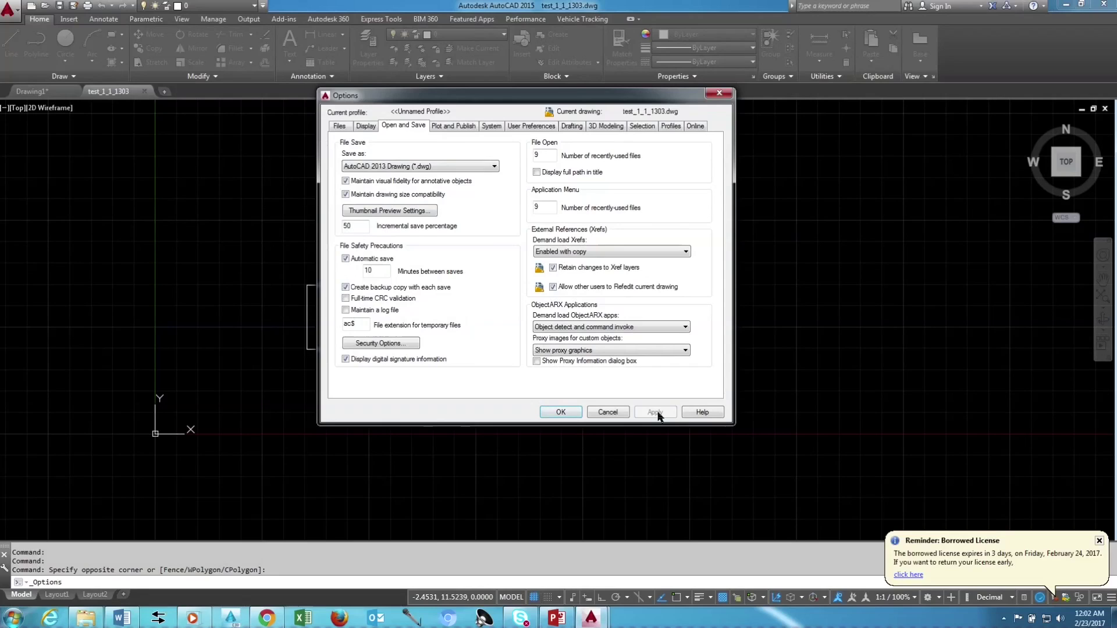
left_click(561, 413)
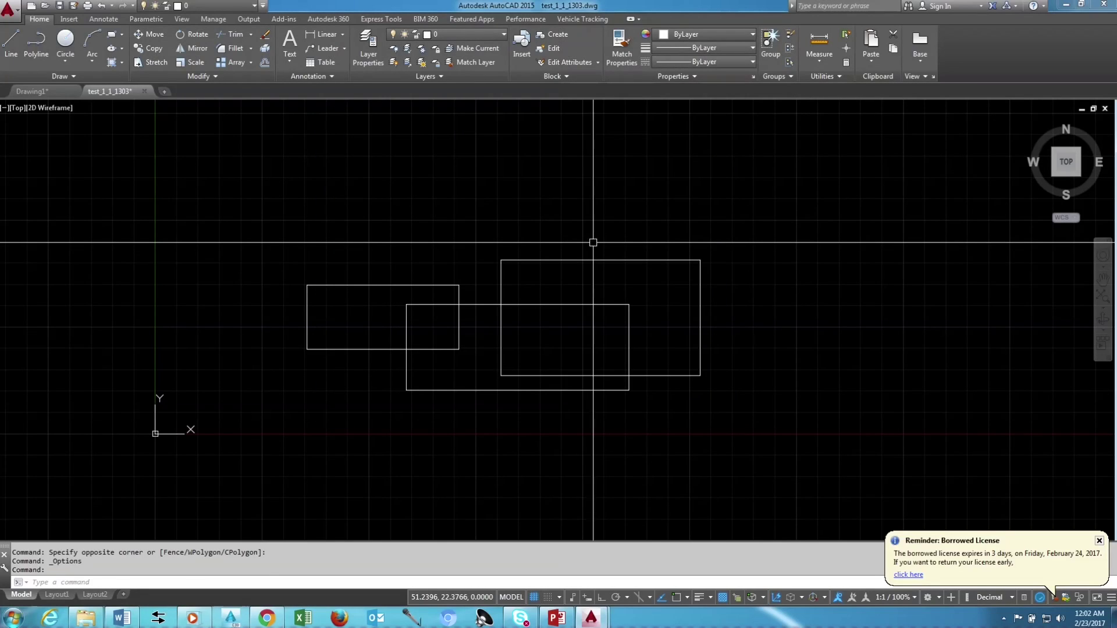
mouse_move(494, 2)
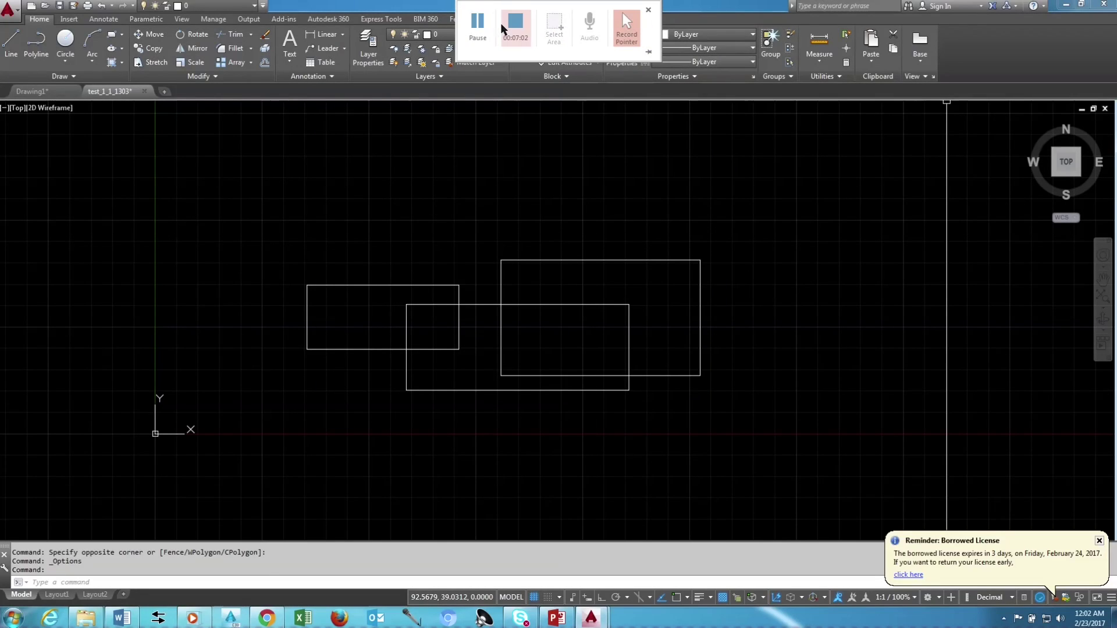